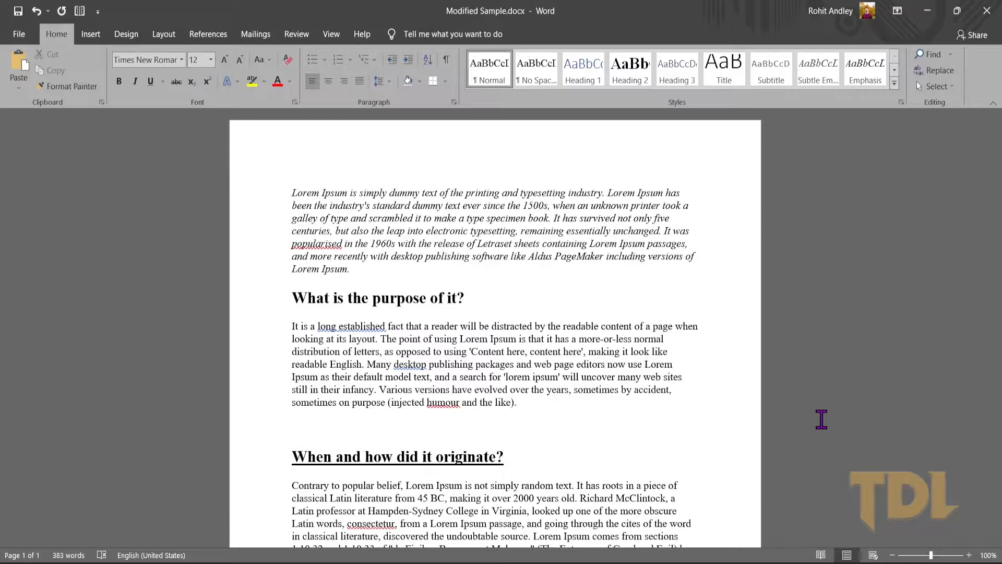
Set the font colour of the italic opening paragraph to red.
click(296, 186)
drag(294, 185, 340, 282)
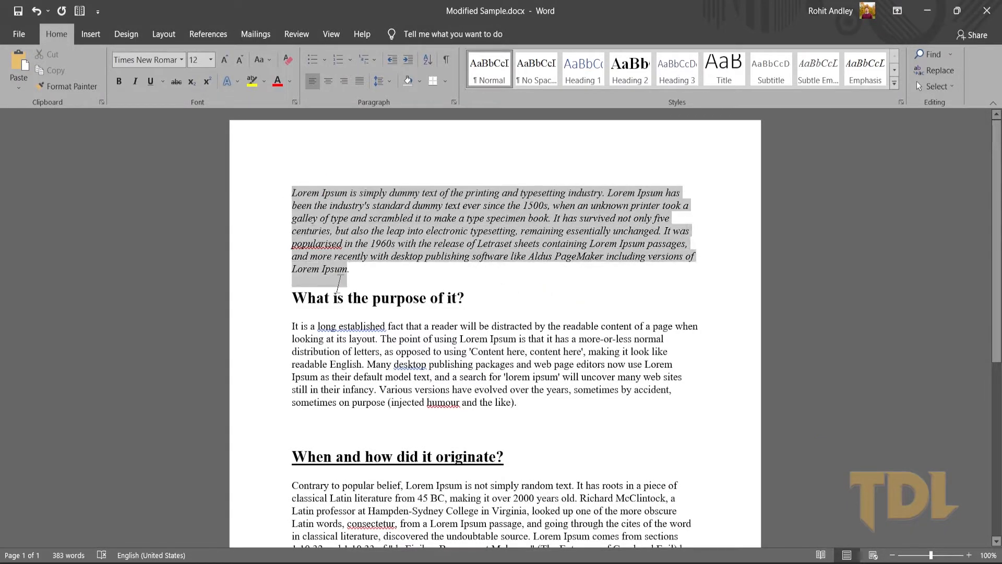
click(278, 83)
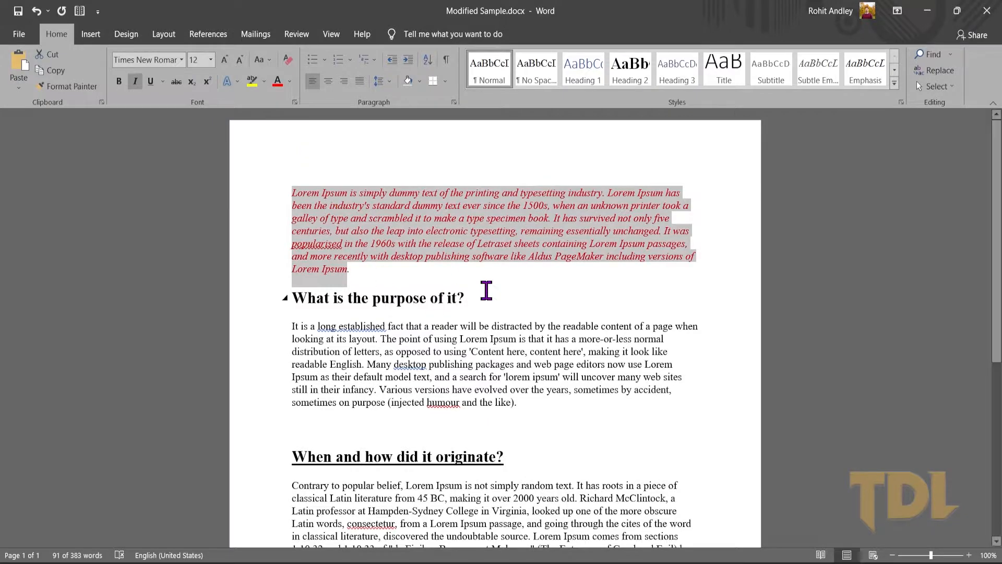
click(504, 284)
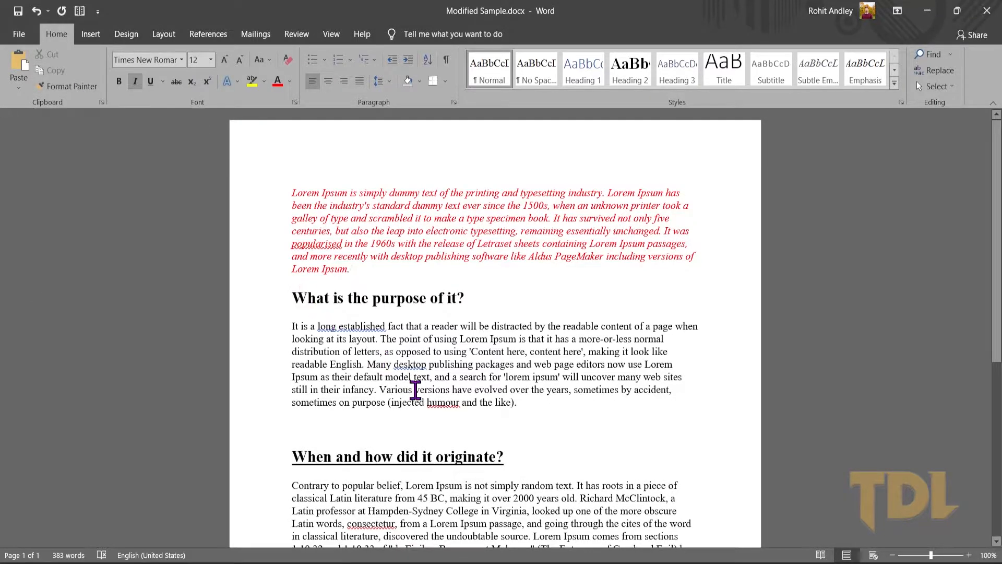
Copy the formatting of the paragraph under "What is the purpose of it?" onto the opening paragraph with Format Painter.
drag(526, 403, 291, 328)
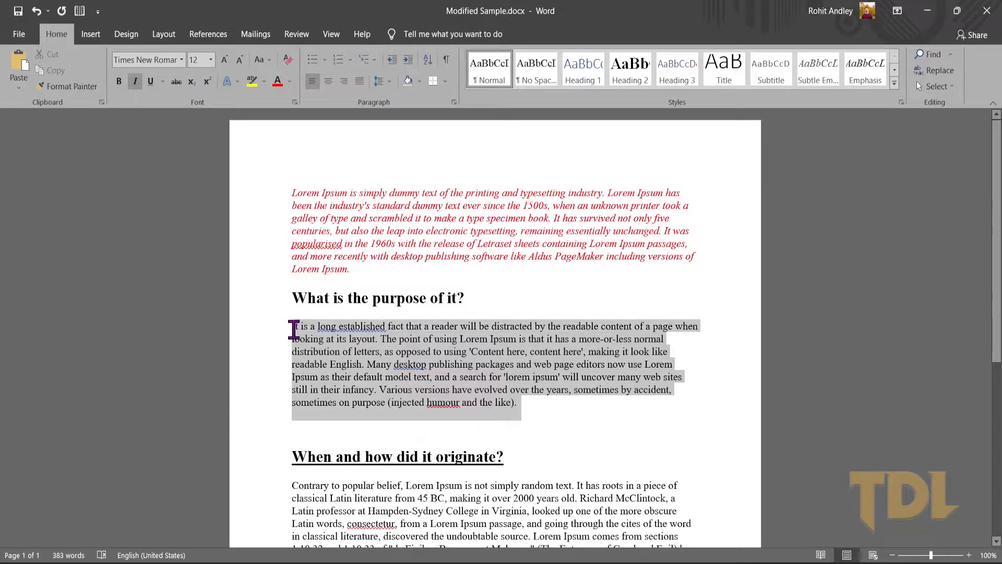
click(69, 87)
mouse_move(416, 269)
mouse_down()
mouse_move(281, 195)
mouse_move(295, 203)
mouse_up()
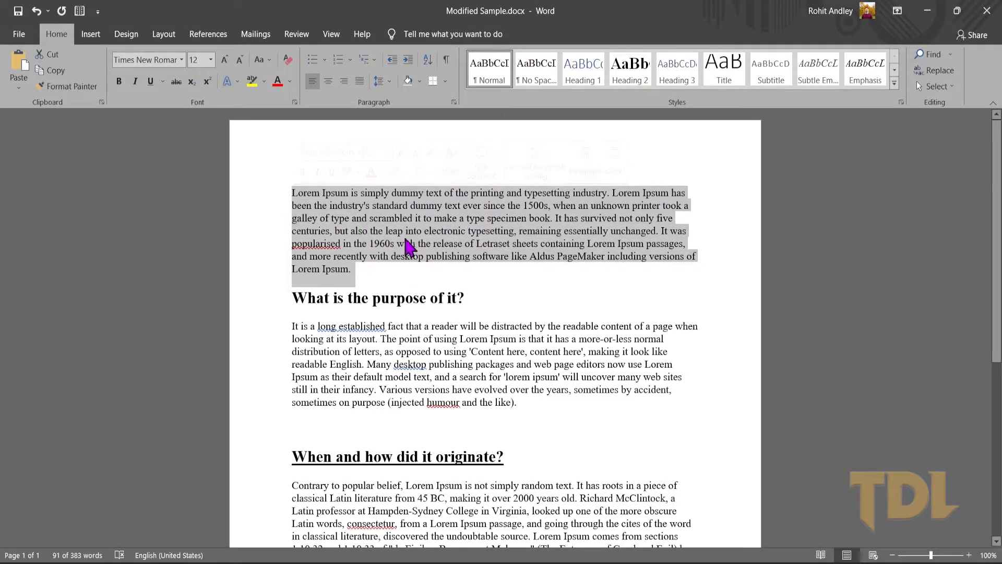
click(672, 300)
Copy the formatting of the "When and how did it originate?" heading onto the "What is the purpose of it?" heading with Format Painter.
drag(479, 456, 290, 455)
click(67, 86)
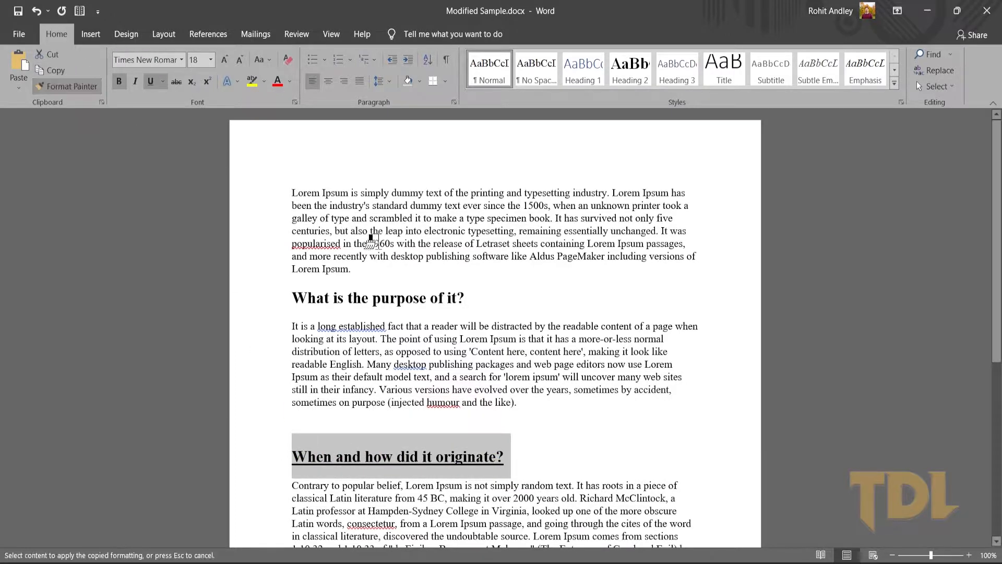
mouse_move(468, 302)
mouse_down()
mouse_move(313, 274)
mouse_move(291, 296)
mouse_up()
click(679, 321)
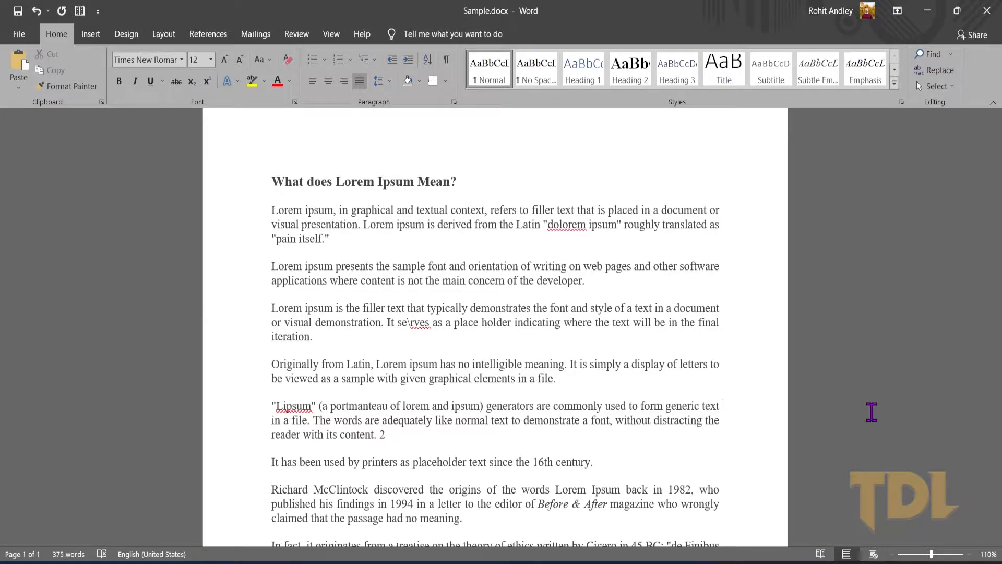
Switch to File Explorer and go to the user profile's AppData\Roaming\Microsoft\Word folder.
click(659, 562)
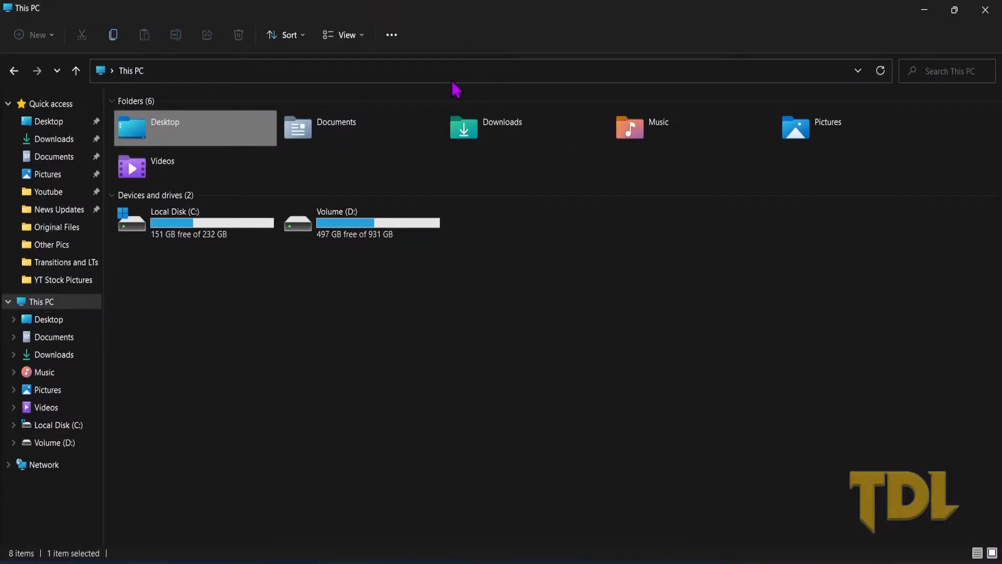
click(458, 71)
text(C:\Users\Rohit\AppData\Roaming\Microsoft\Word\)
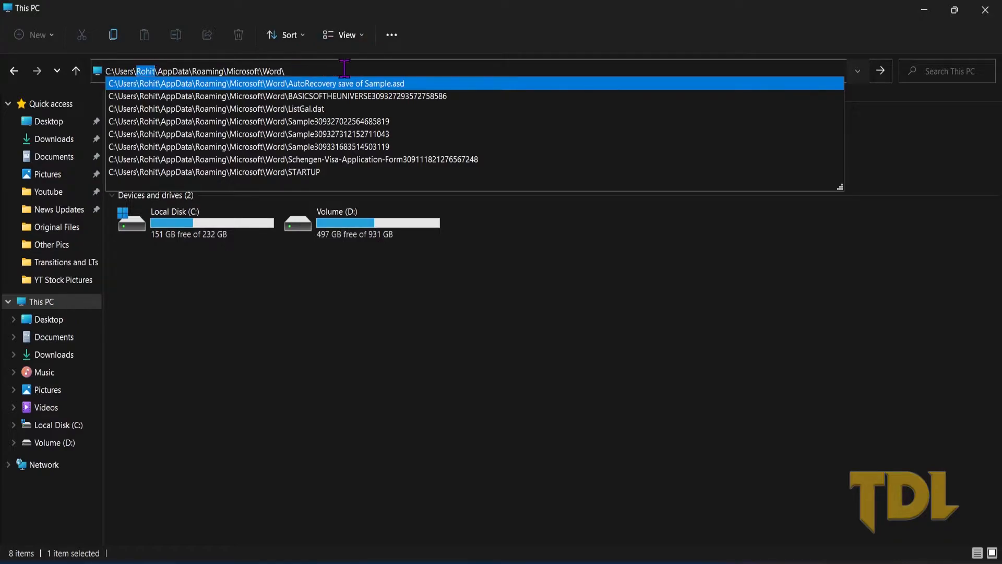
key(Return)
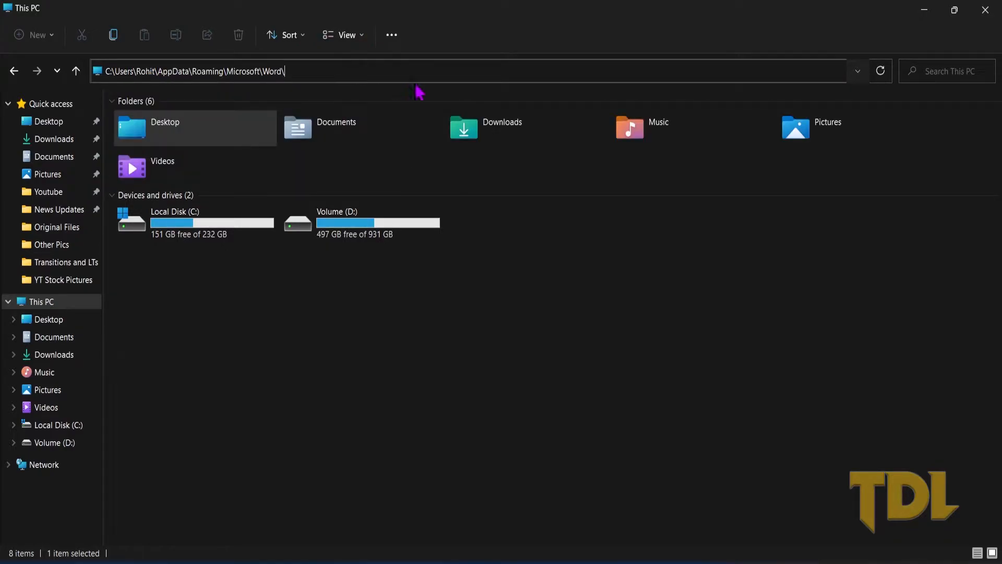
key(Return)
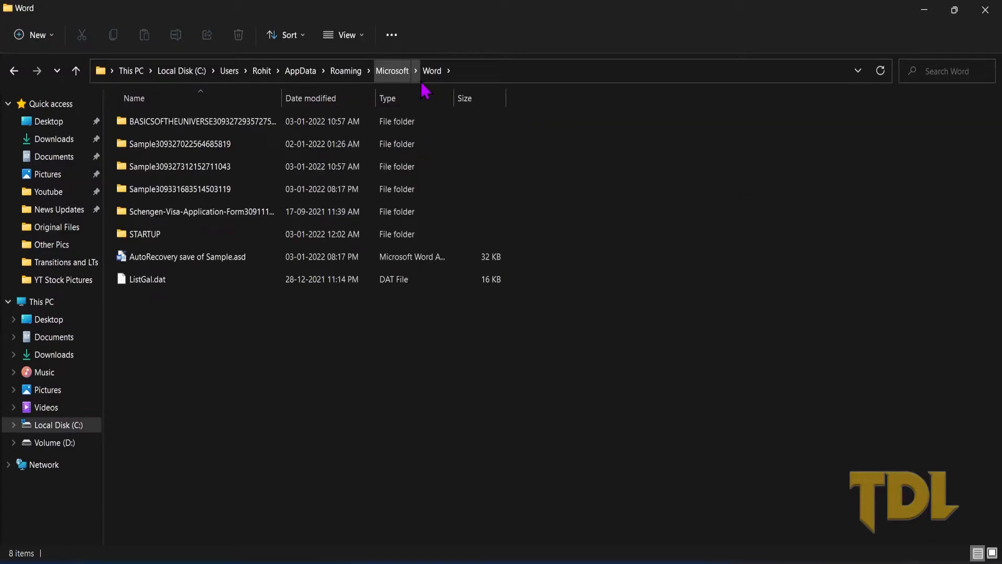
click(512, 74)
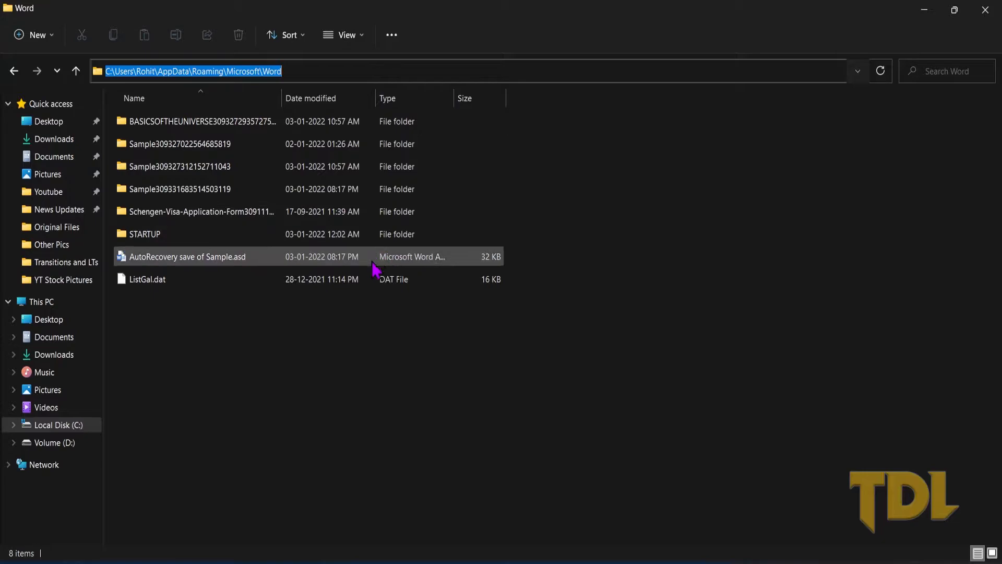
key(Escape)
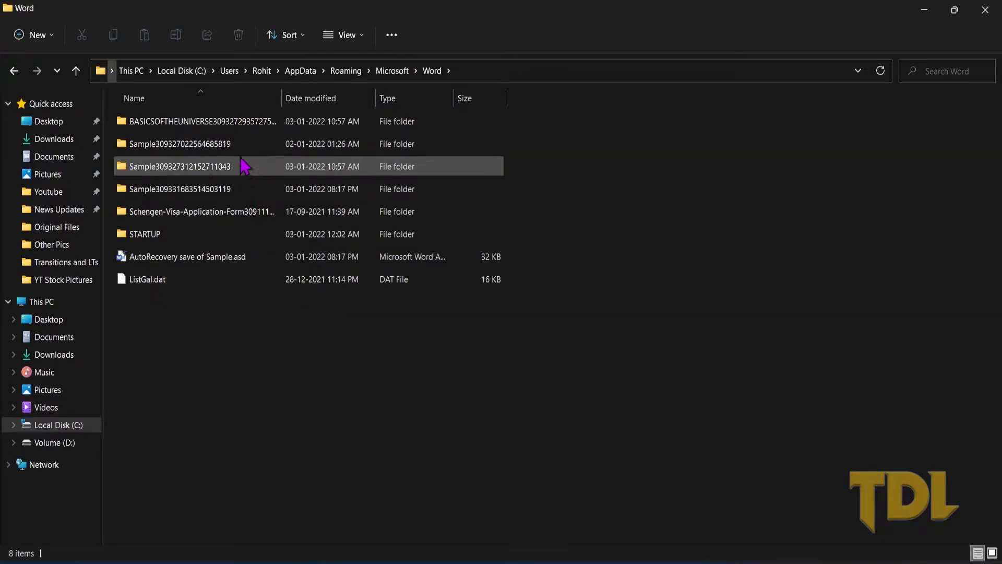
click(235, 145)
double_click(235, 145)
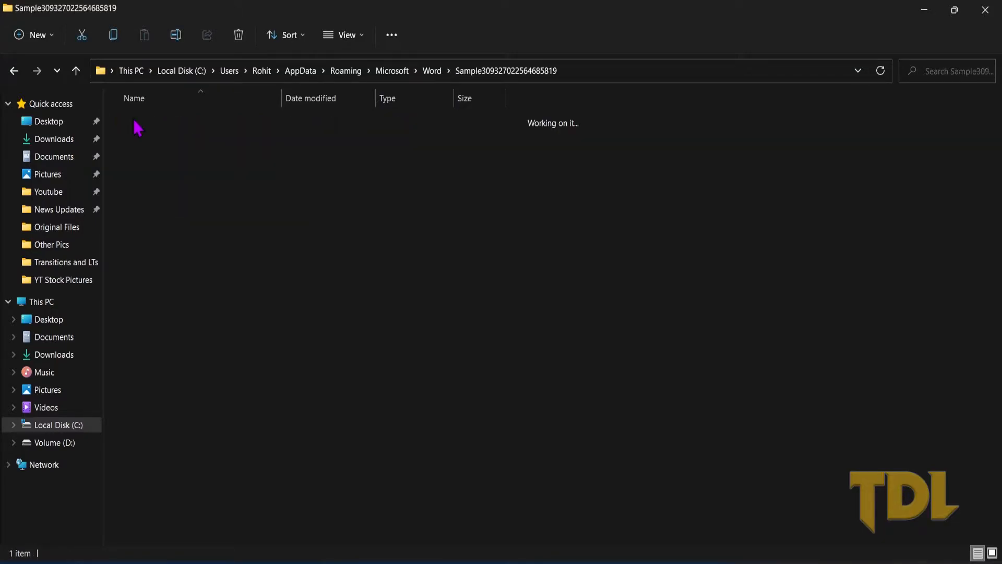
click(15, 72)
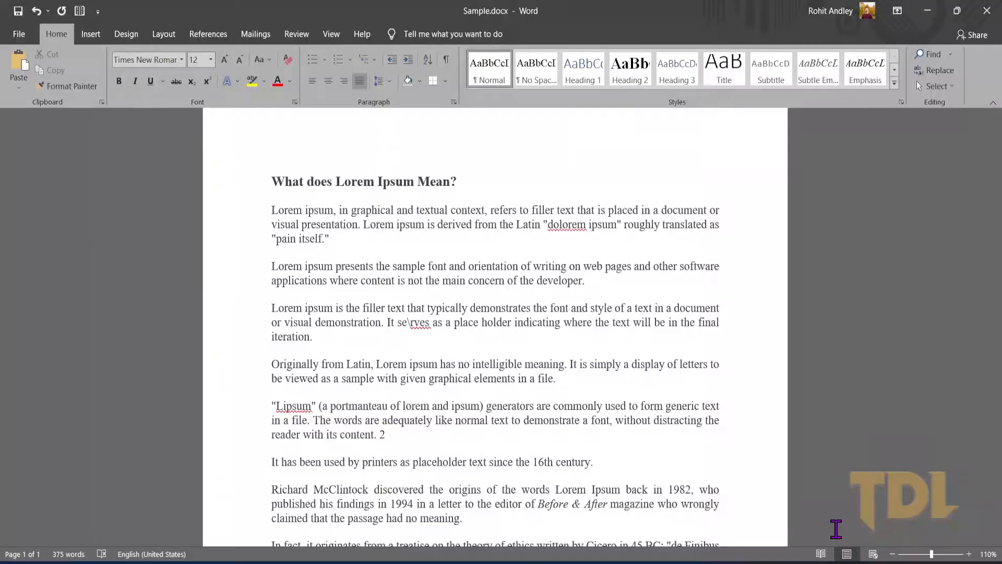
Switch to Word, bring up the unsaved documents available for recovery and look through the listed .asd files.
click(12, 35)
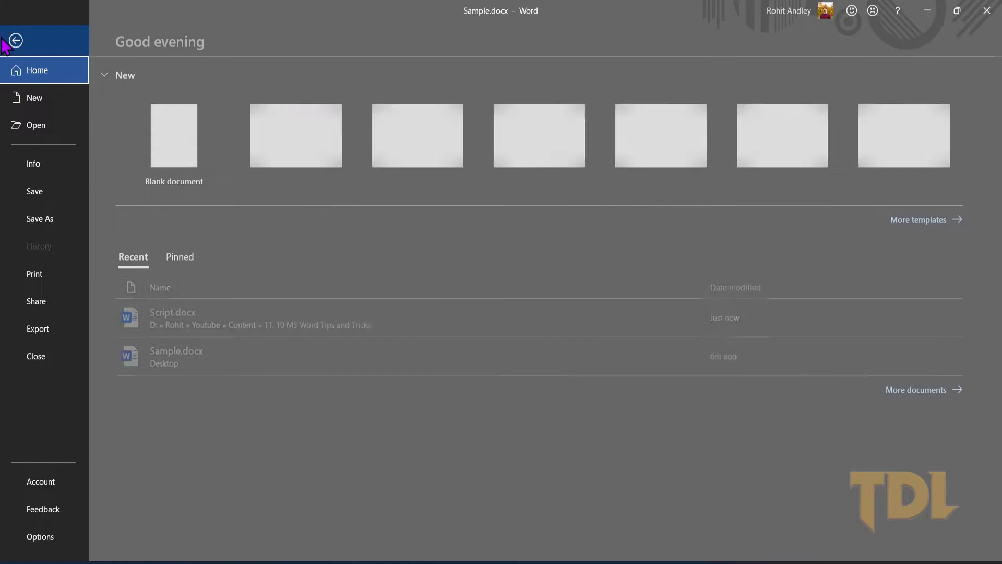
click(64, 125)
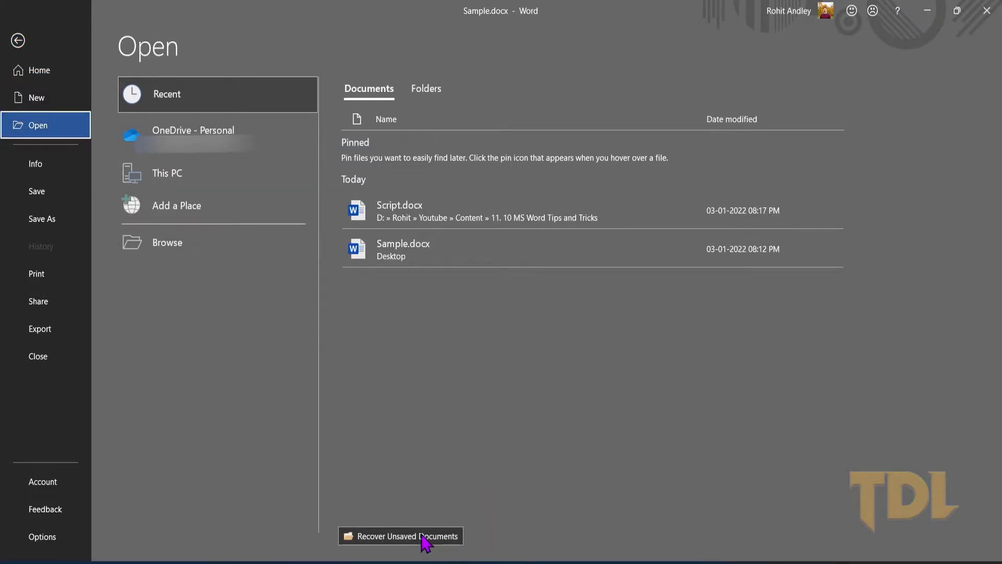
click(453, 538)
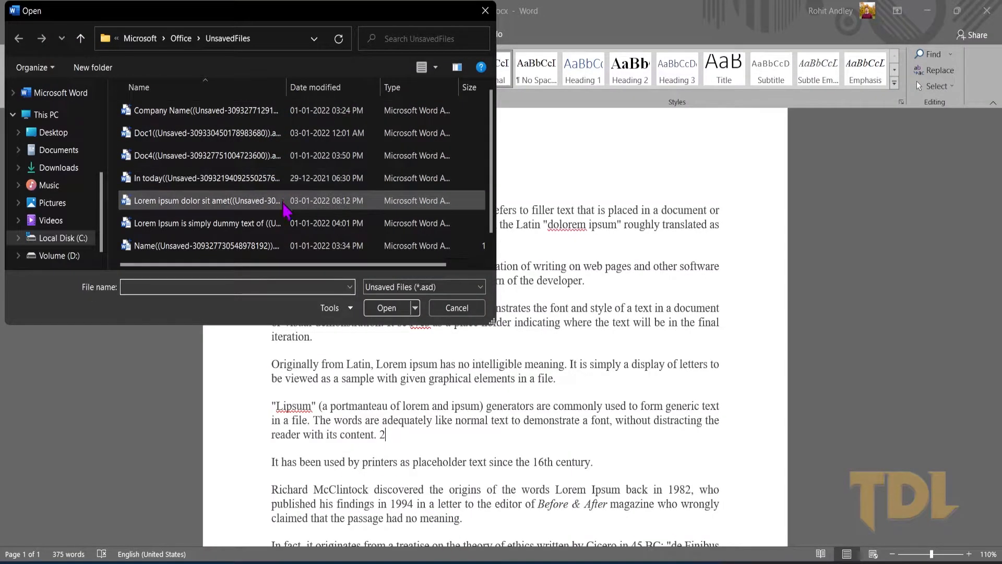
scroll(285, 209, down, 1)
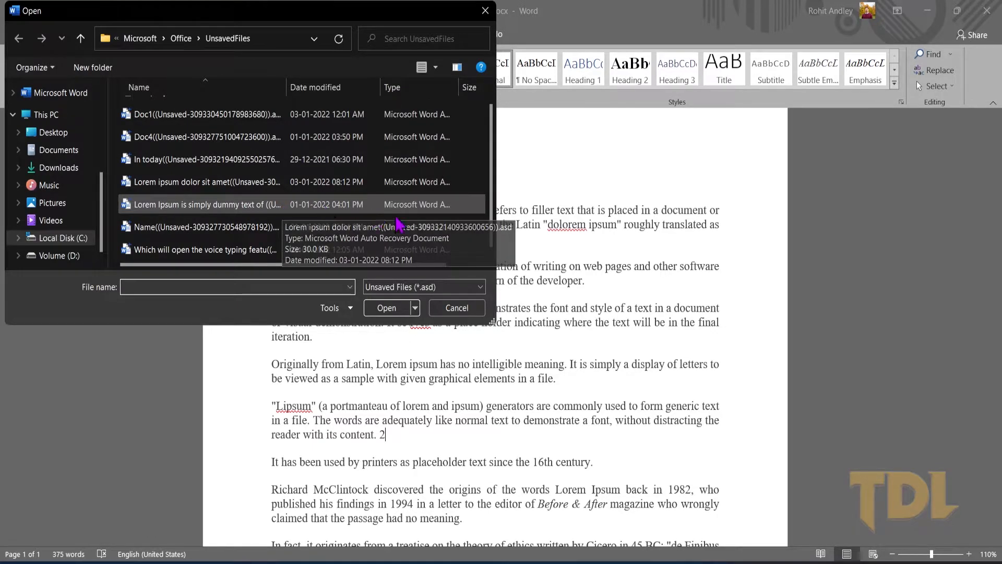
scroll(457, 230, up, 1)
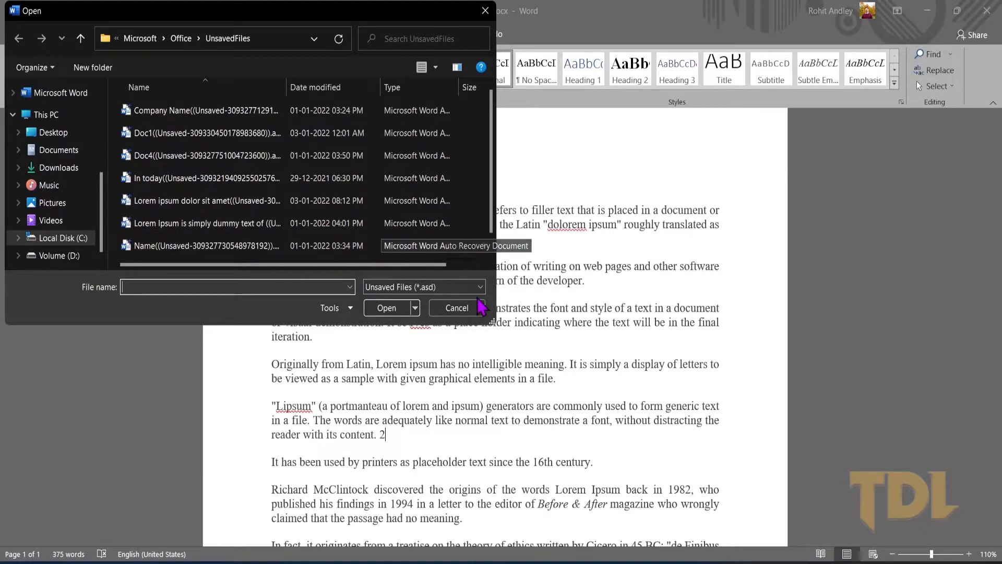
drag(494, 321, 574, 394)
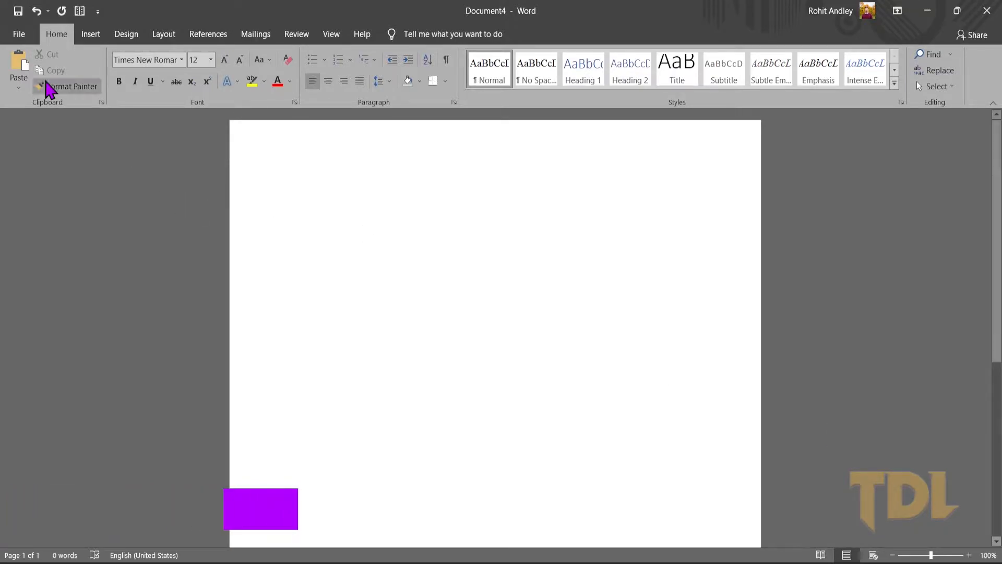
Open BASICSOFTHEUNIVERSE.pdf from the Downloads folder, enable editing and convert it to an editable Word document.
click(19, 42)
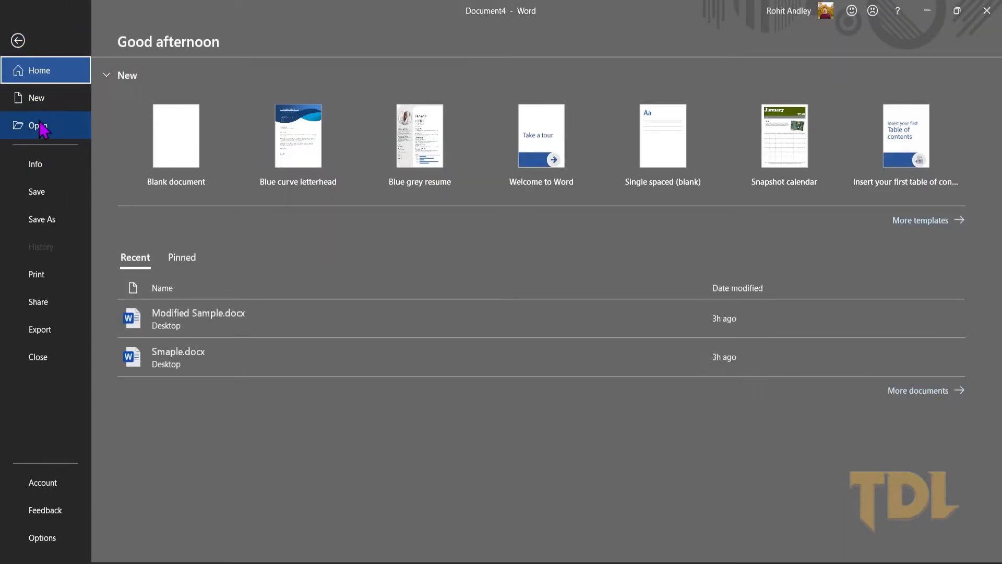
click(39, 126)
click(266, 248)
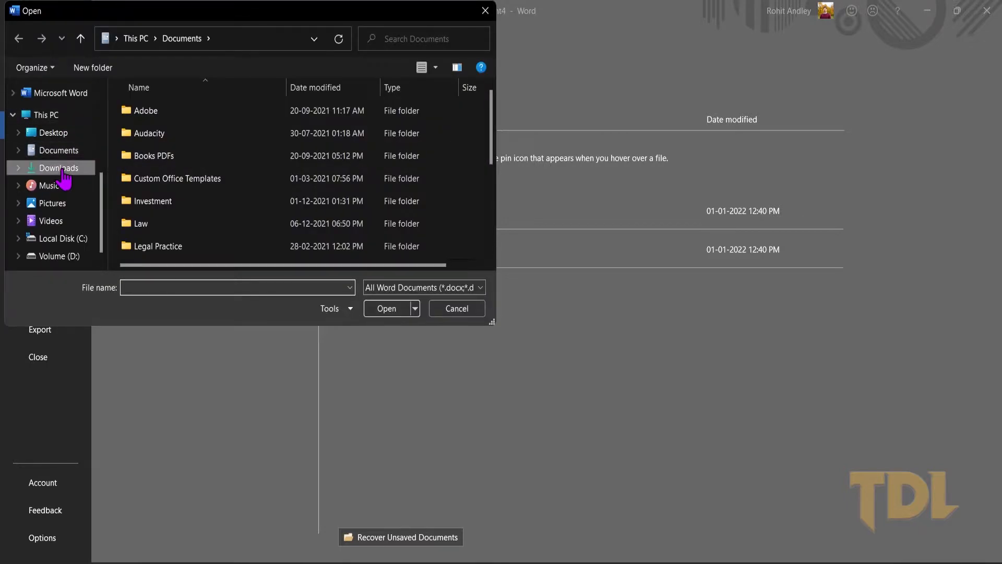
click(58, 168)
double_click(143, 128)
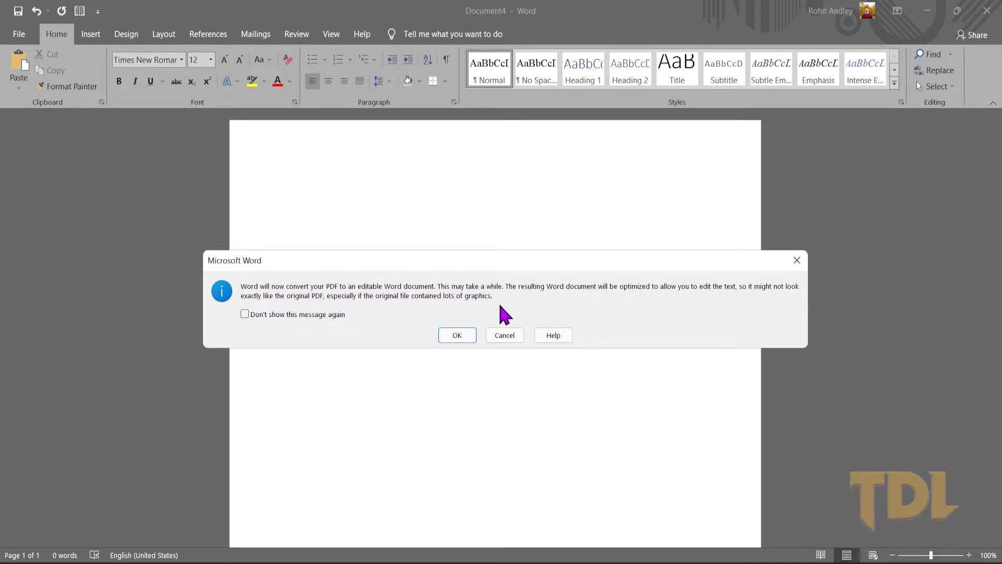
click(457, 335)
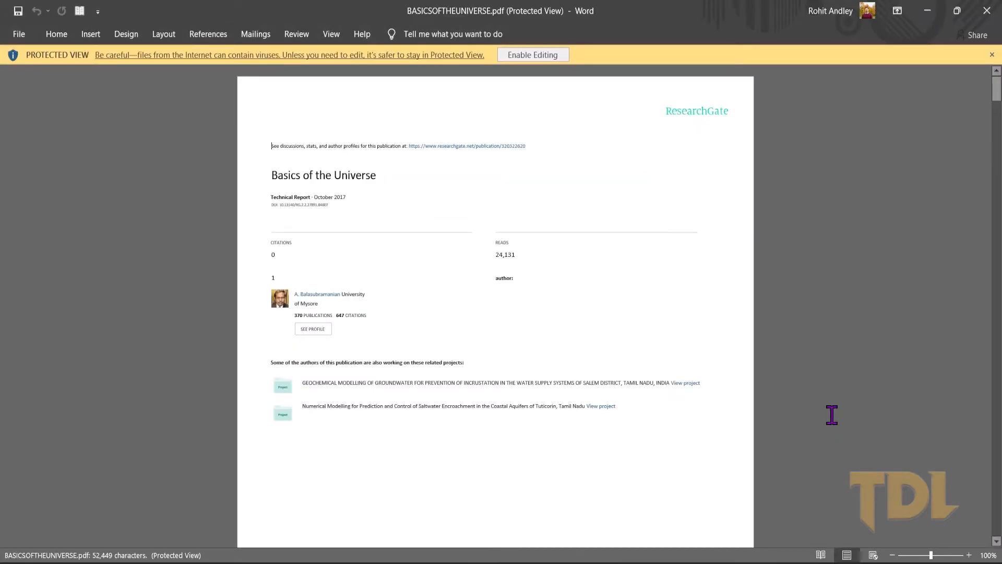
click(535, 57)
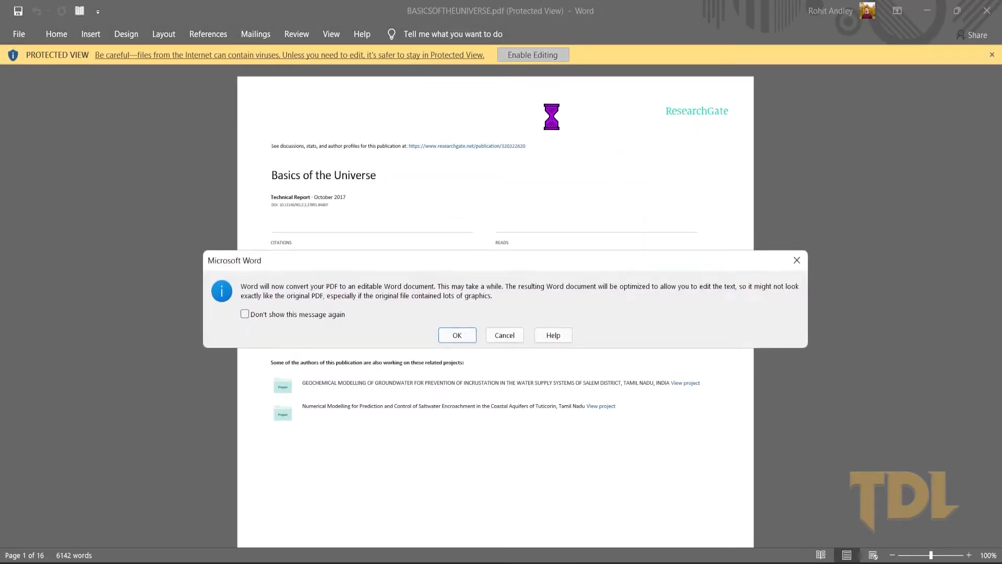
click(458, 335)
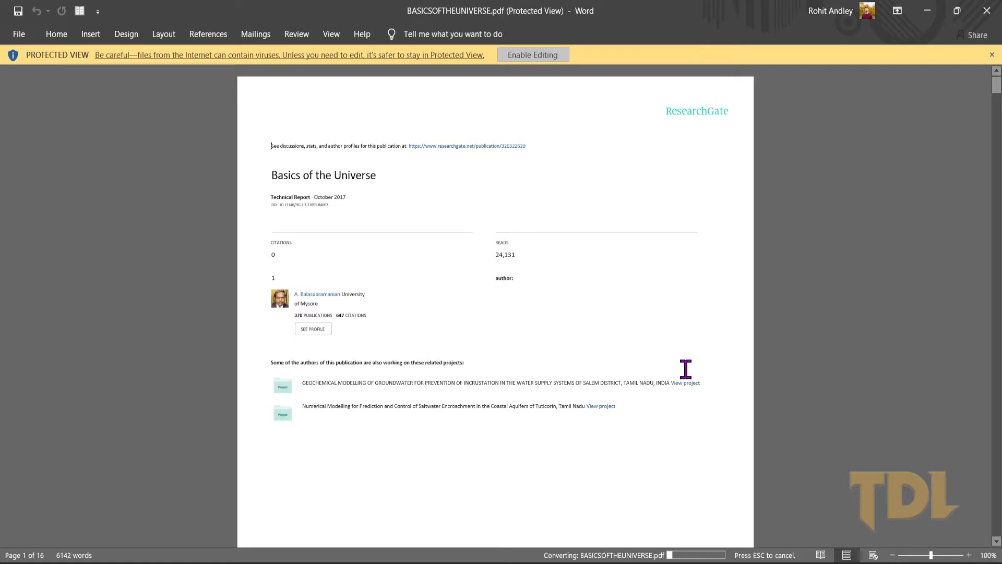
Make the paragraph under the Introduction heading bold, including the lines that continue on the following page.
scroll(681, 366, down, 12)
scroll(638, 366, down, 15)
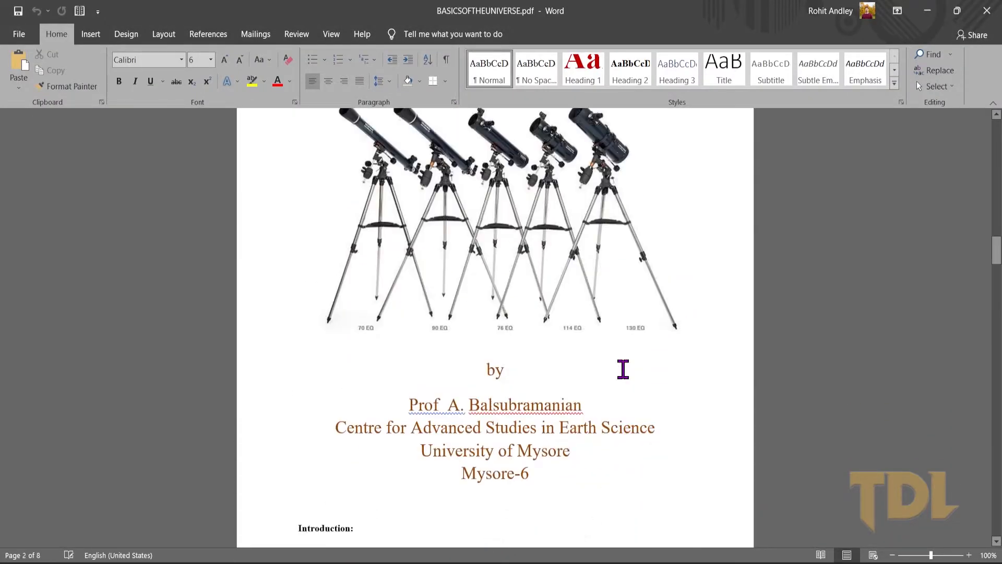
drag(693, 285, 287, 218)
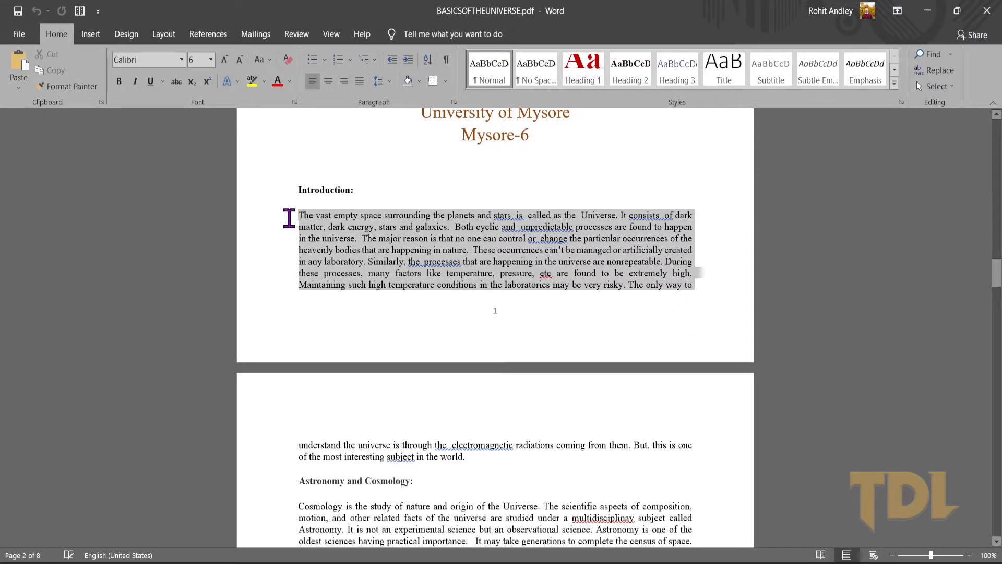
click(119, 81)
drag(425, 455, 291, 441)
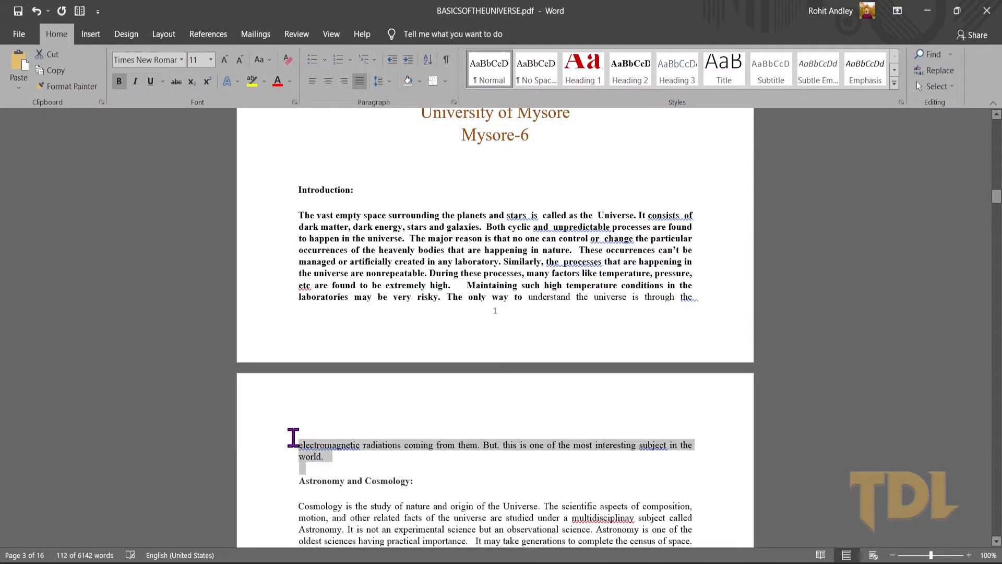
click(119, 81)
Save the edited document to the Desktop as a PDF named BASICSOFTHEUNIVERSE.
click(19, 34)
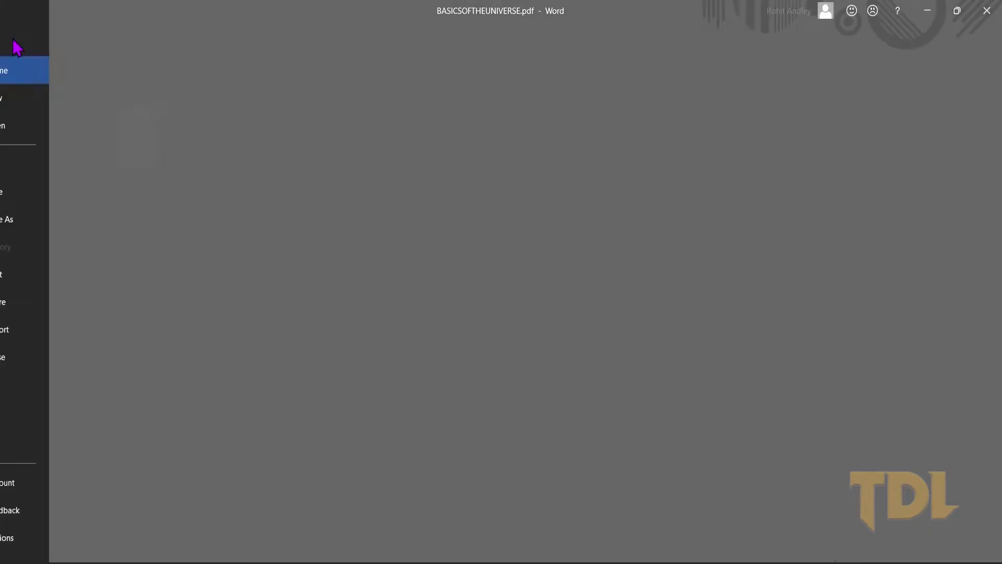
click(31, 222)
click(304, 242)
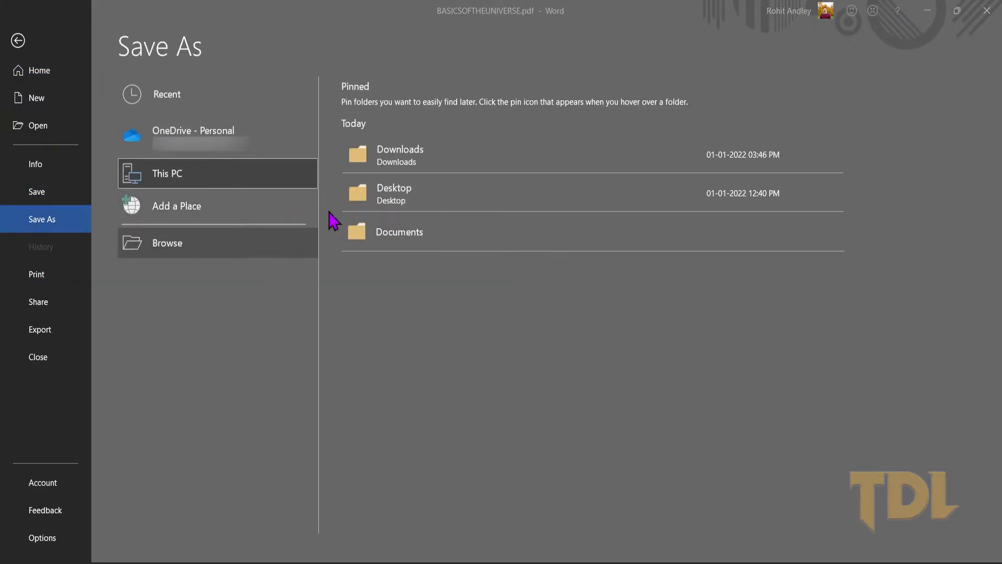
click(50, 91)
click(204, 251)
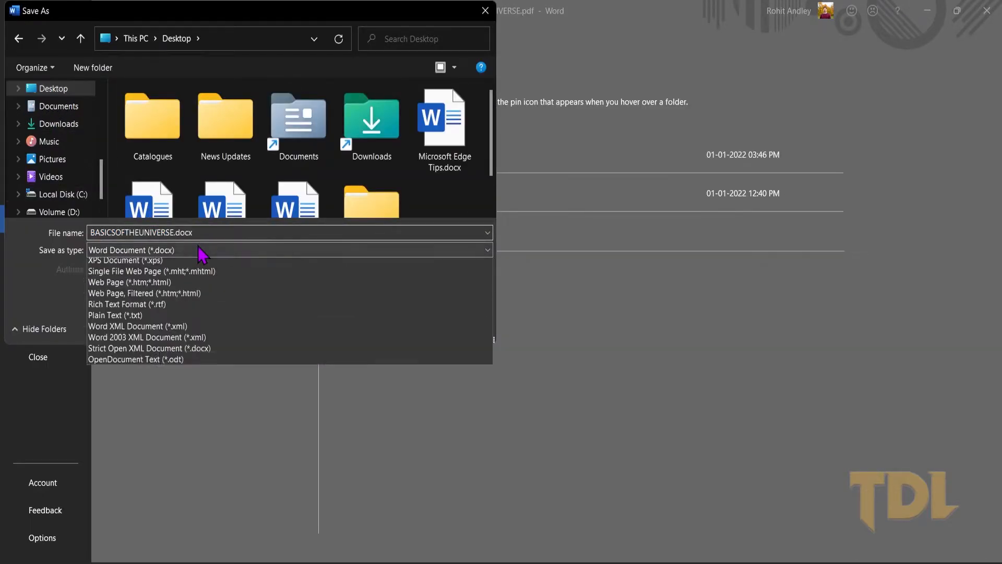
click(137, 328)
click(411, 367)
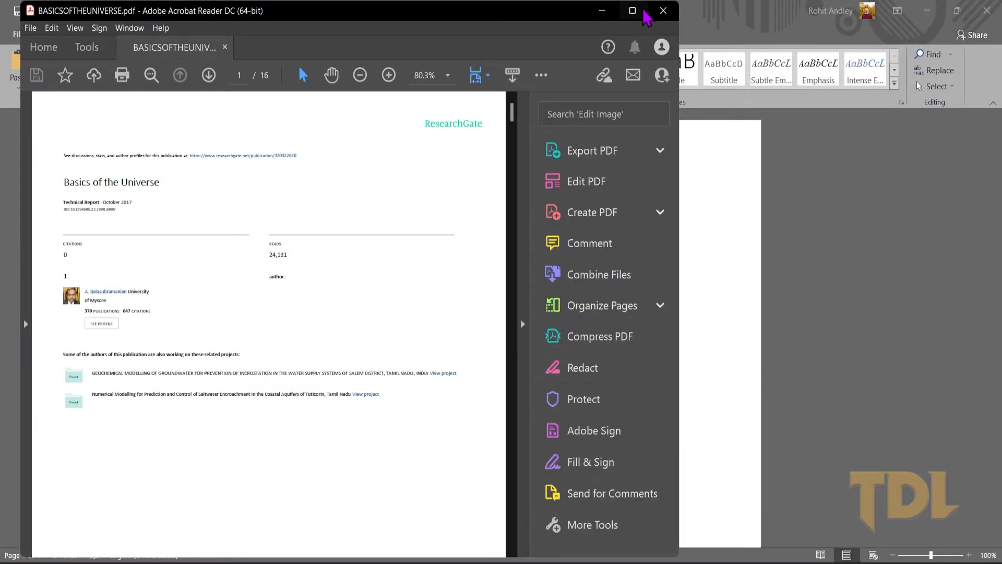
Look through the pages of the saved BASICSOFTHEUNIVERSE.pdf in Acrobat Reader to check the edits.
scroll(583, 251, down, 12)
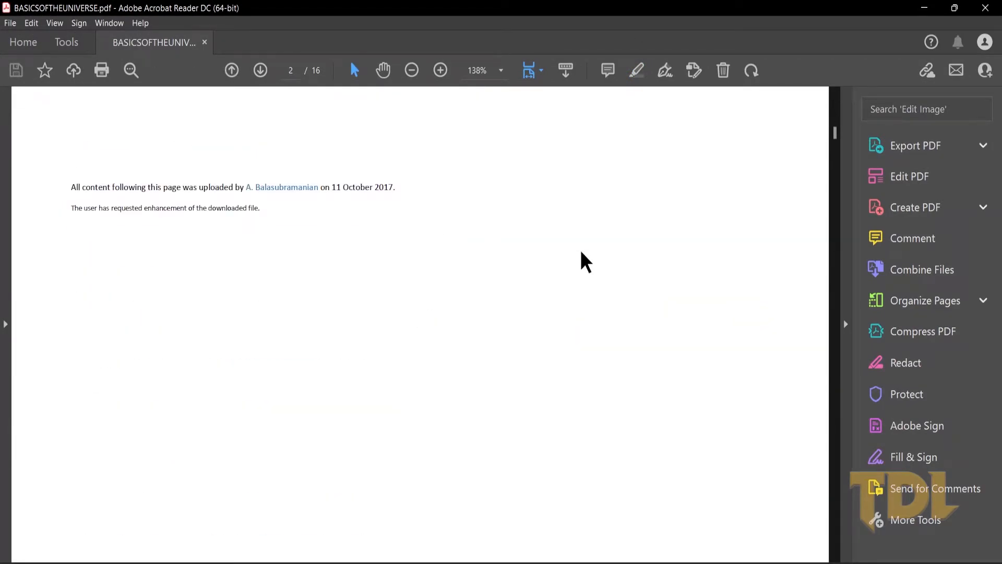
scroll(579, 253, down, 10)
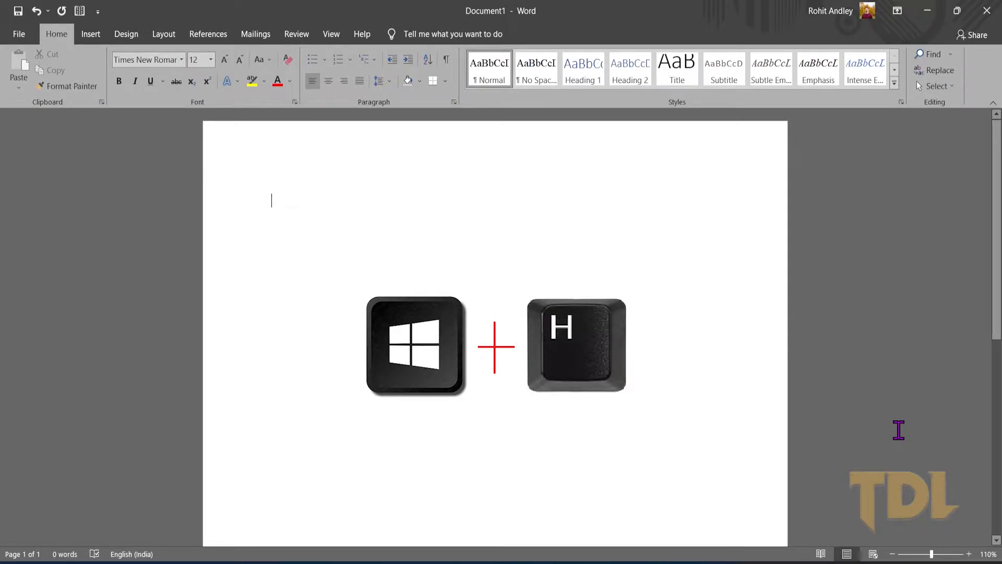
Start Windows voice dictation in the blank Word document.
key(super+h)
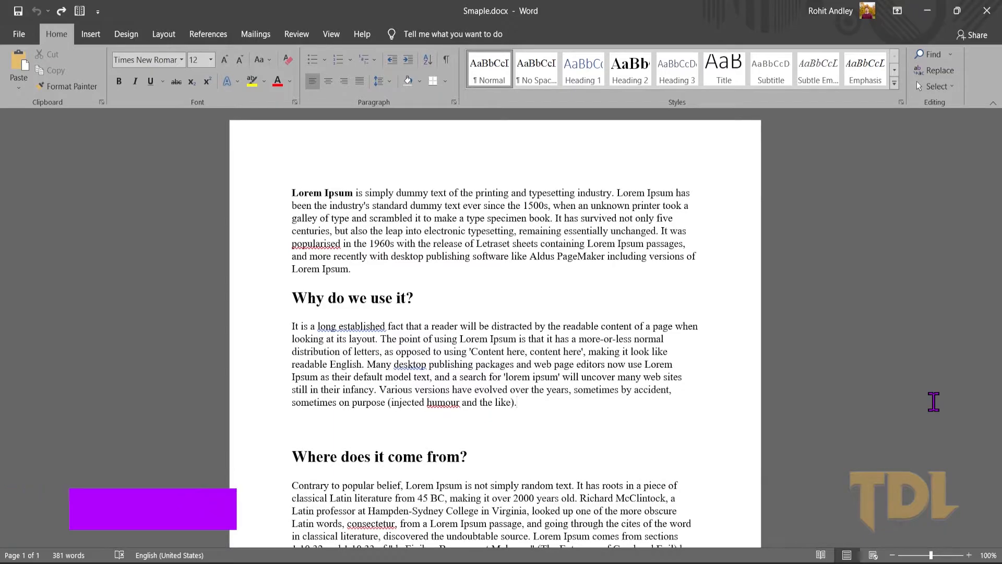
Turn on Track Changes and remove the bold formatting from "Lorem Ipsum" at the start of the first paragraph.
click(295, 36)
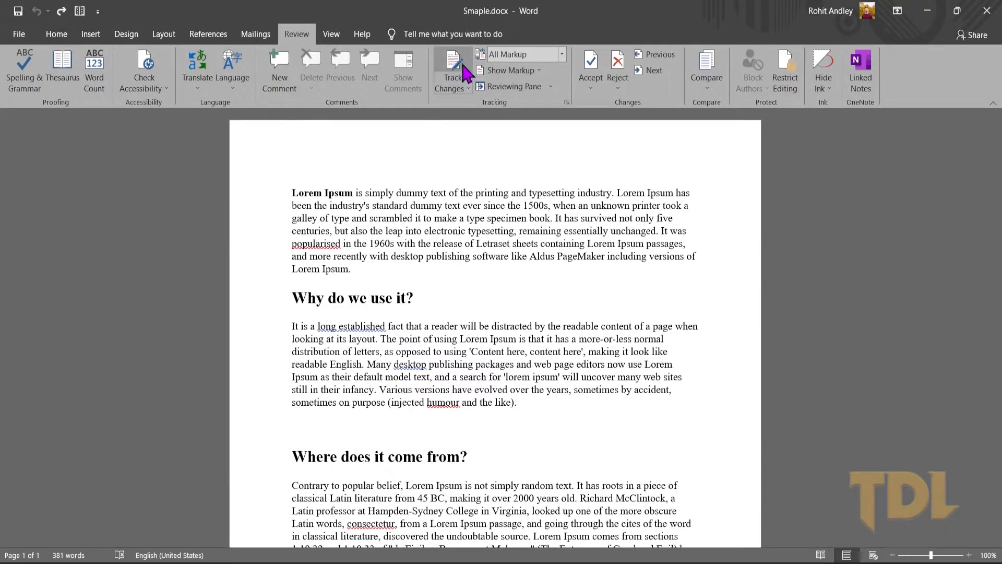
click(458, 77)
drag(295, 192, 355, 194)
click(58, 36)
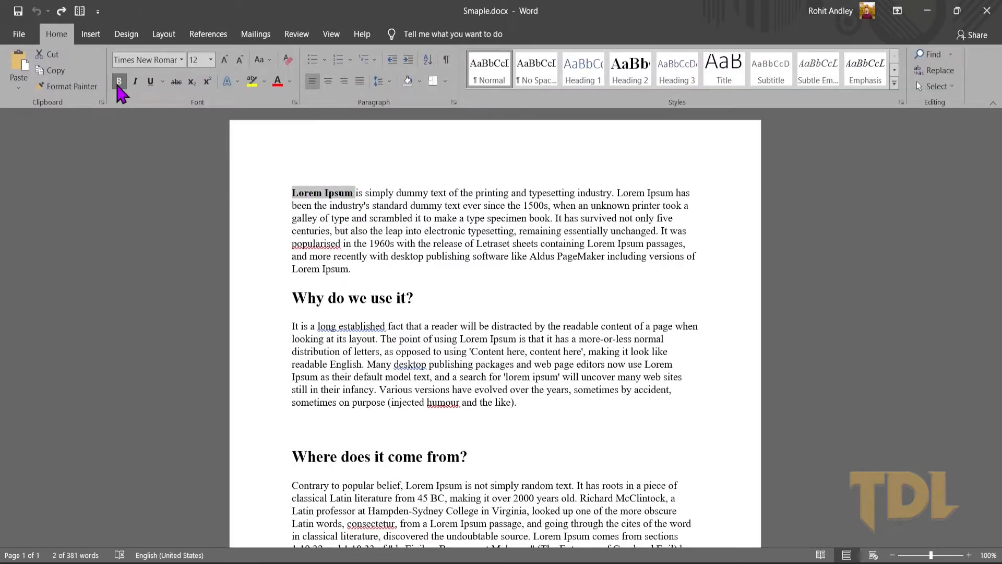
click(119, 81)
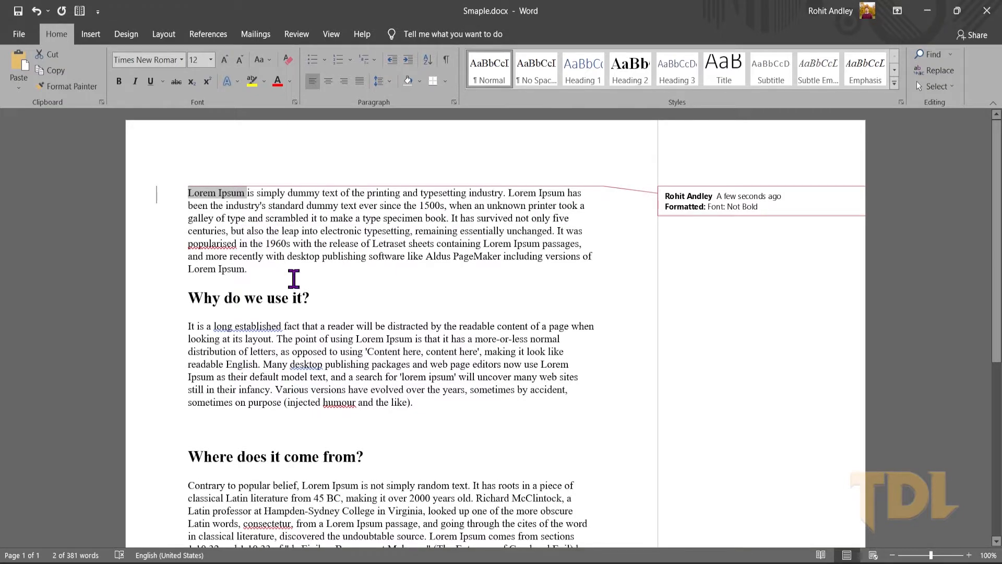
Replace "60" with "80" in the year 1960s in the first paragraph as a tracked change.
click(286, 244)
key(BackSpace)
key(BackSpace)
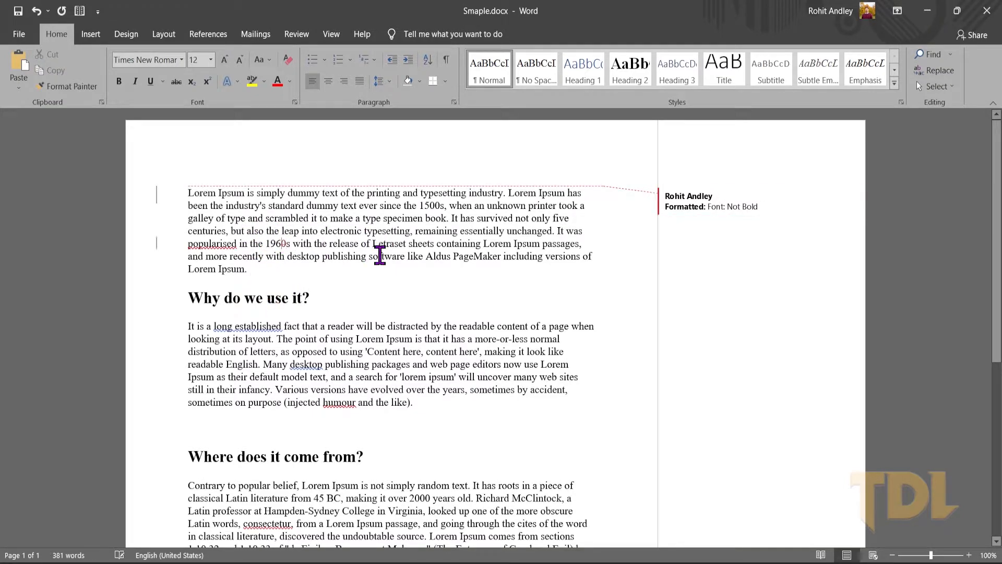
text(80)
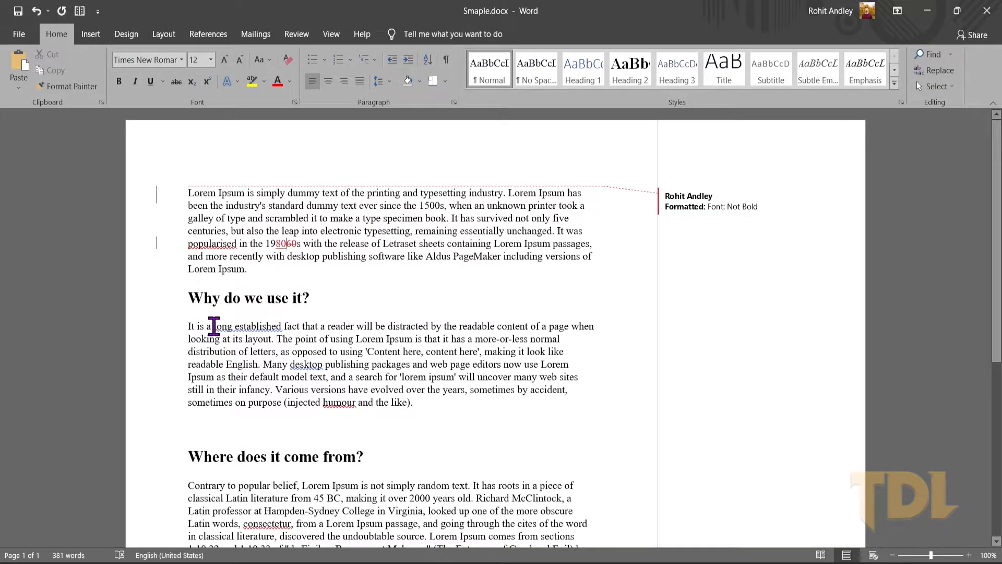
Replace the heading text "Why do we use it" with "What is the purpose of it", keeping the question mark.
click(191, 297)
key(shift+Right)
key(shift+Right)
key(shift+Right)
key(shift+Right)
key(shift+Right)
key(shift+Right)
key(shift+Right)
key(shift+Right)
key(shift+Right)
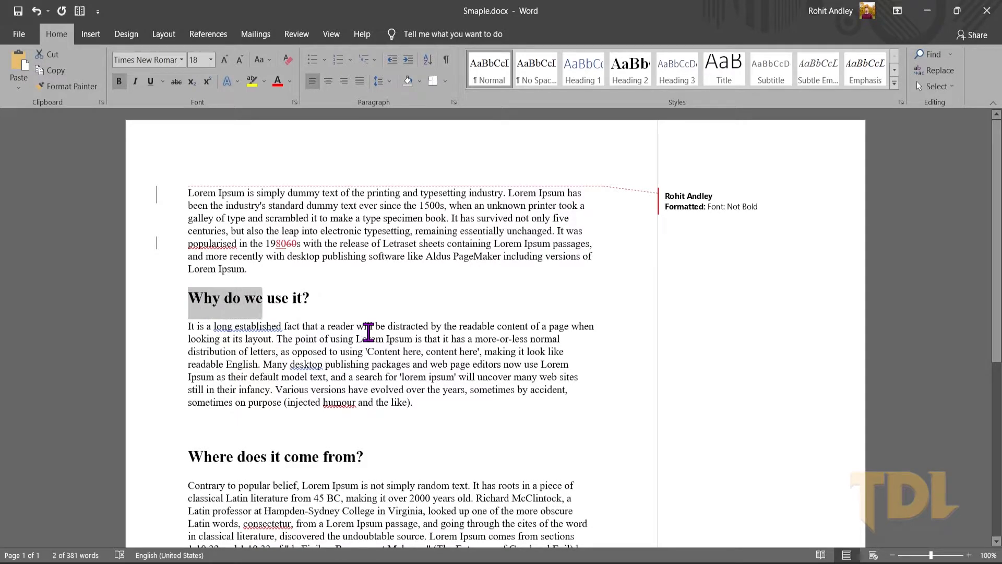
key(shift+Right)
key(shift+Right)
key(shift+Right)
key(shift+Right)
key(shift+Right)
key(shift+Right)
key(shift+Right)
text(What is the purpose of it)
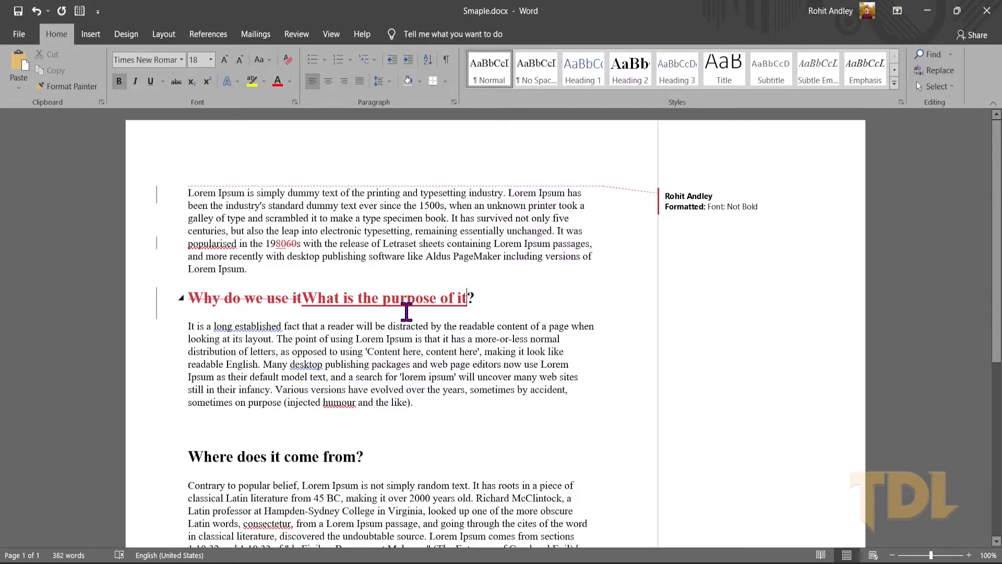
Accept the tracked insertion in the heading and reject the tracked deletion and insertion in the year of the first paragraph.
click(296, 34)
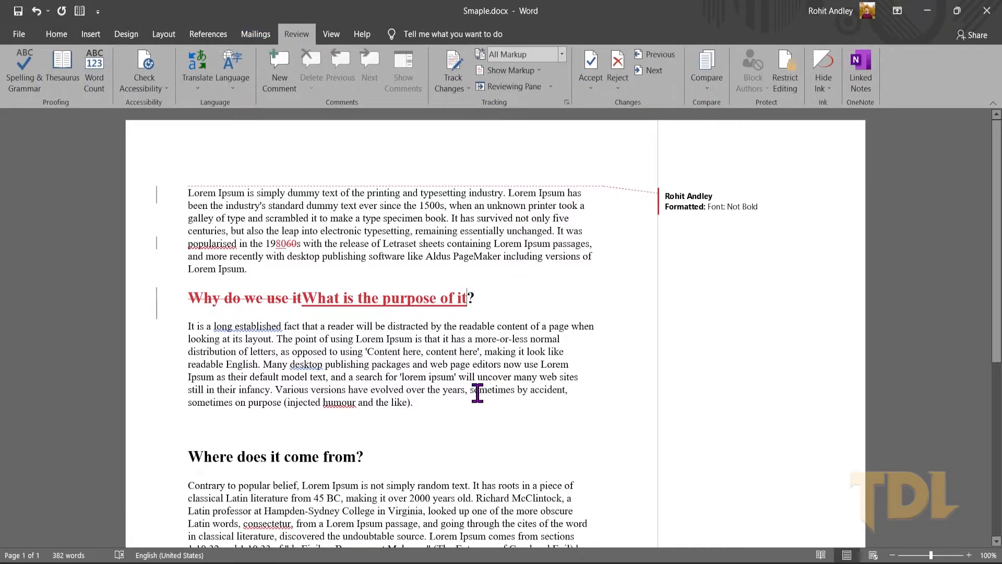
right_click(417, 296)
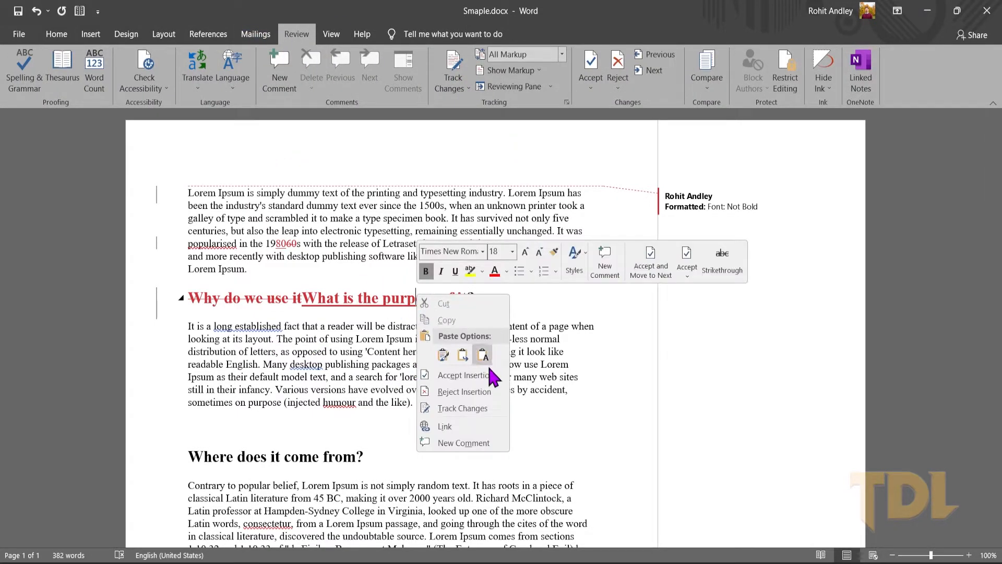
click(488, 375)
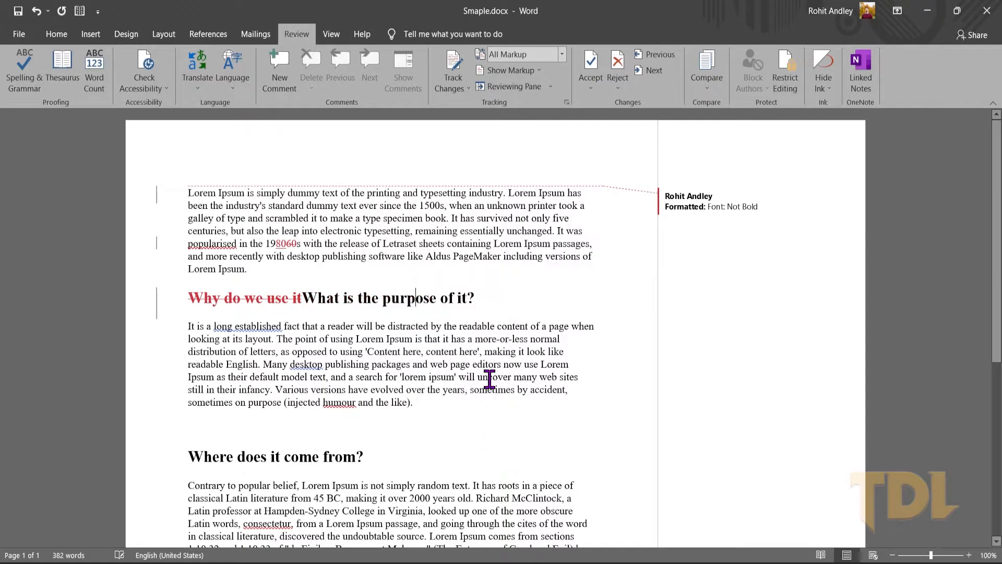
right_click(288, 243)
click(355, 343)
right_click(277, 243)
click(313, 335)
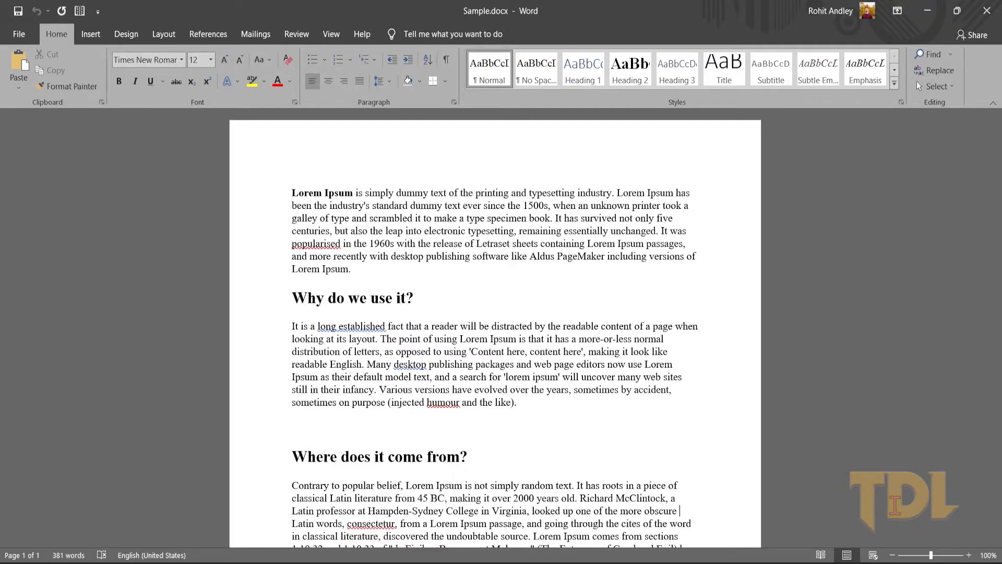
Start a comparison of two document versions with Sample.docx from the Desktop as the original document.
scroll(495, 328, down, 5)
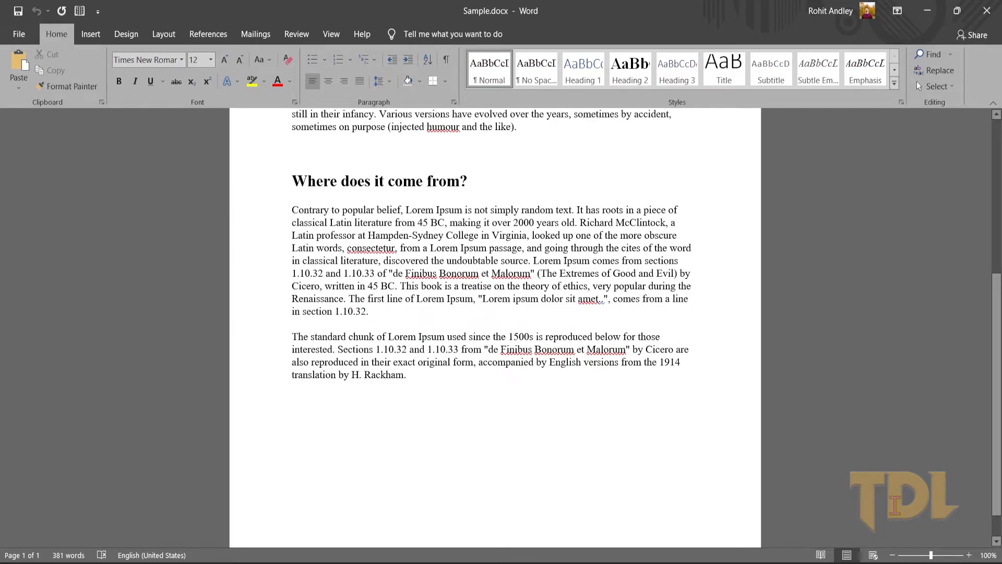
scroll(495, 327, up, 5)
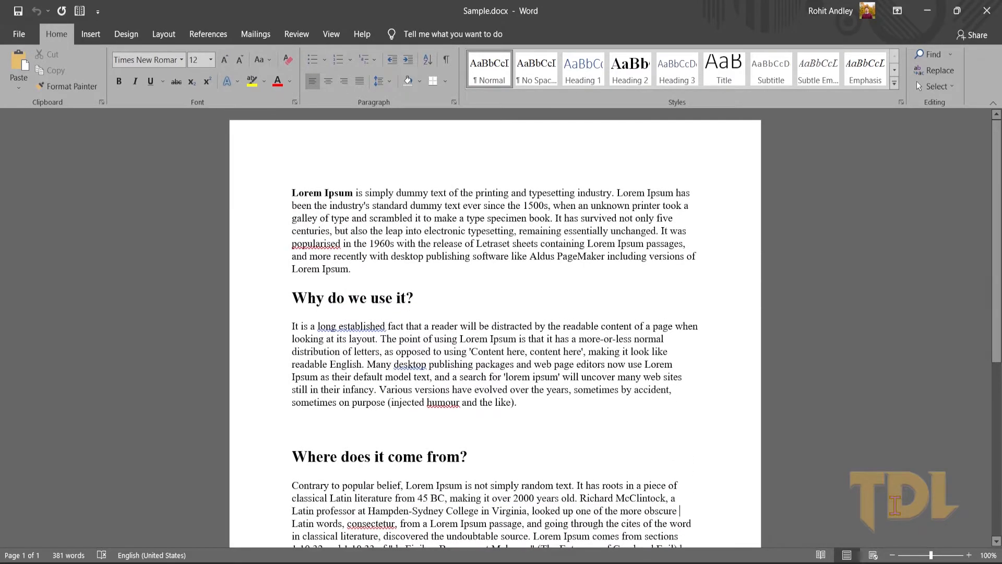
click(297, 35)
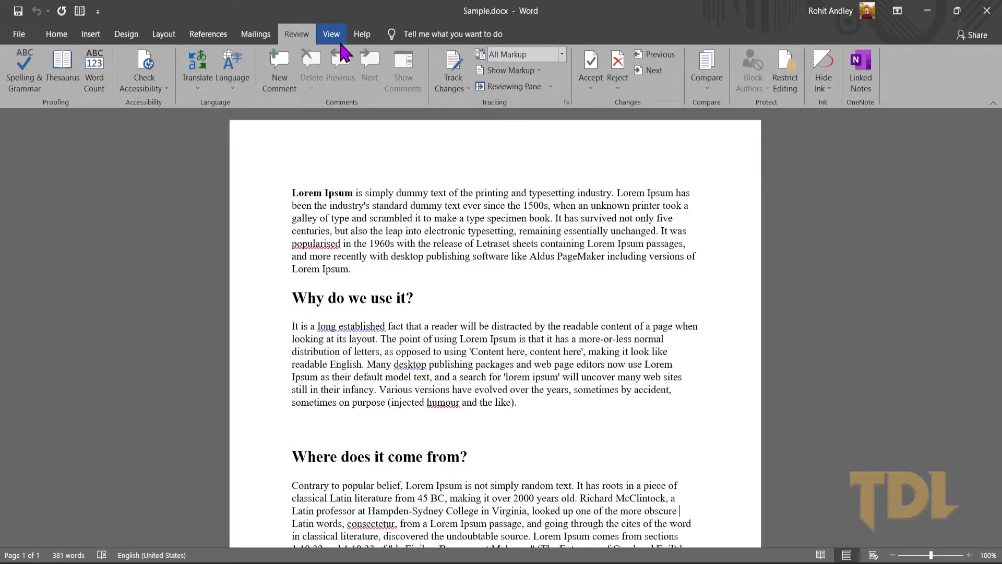
click(711, 89)
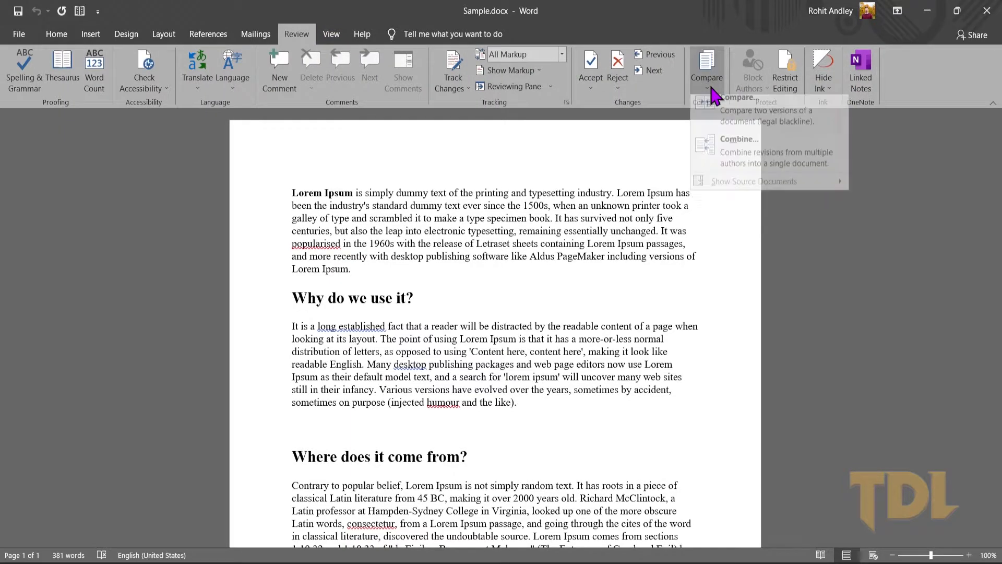
click(734, 118)
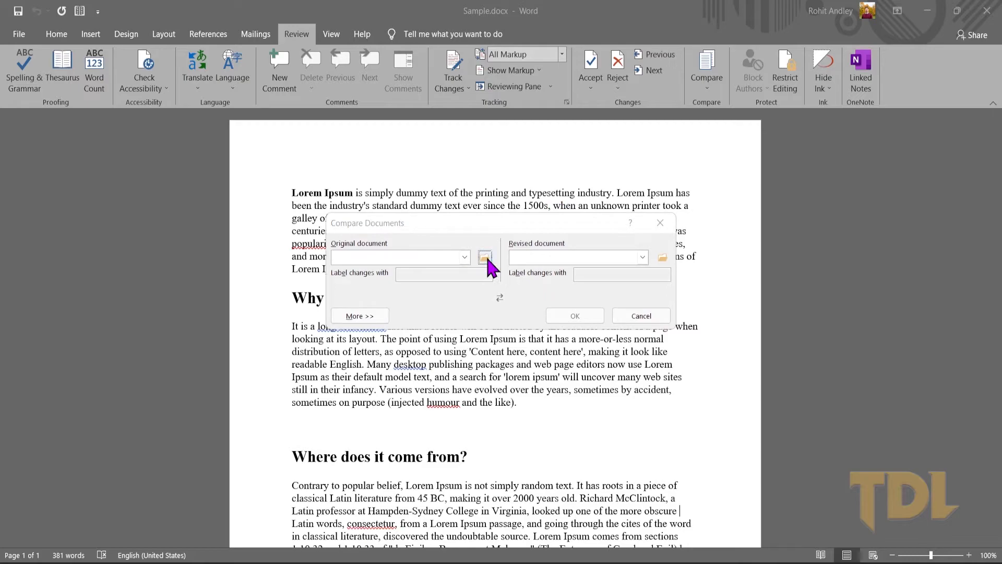
click(485, 257)
click(365, 321)
double_click(624, 415)
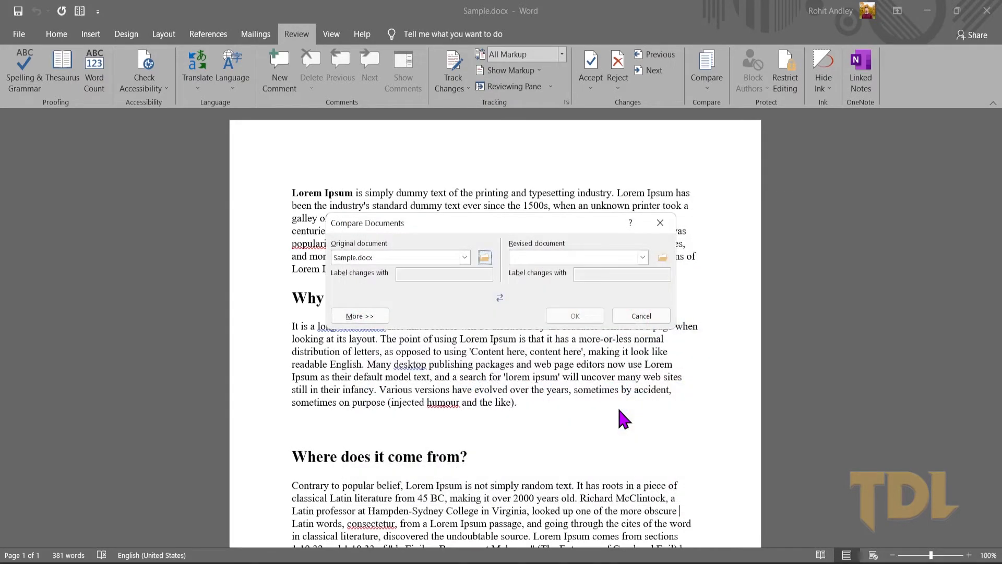
Choose Modified Sample.docx from the Desktop as the revised document and run the comparison.
click(666, 260)
click(374, 320)
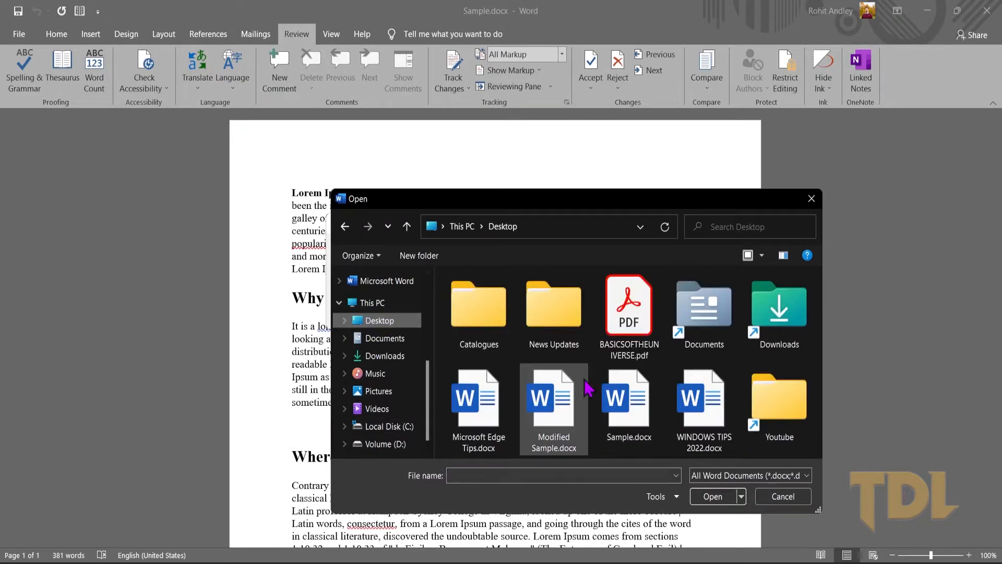
click(554, 413)
click(706, 496)
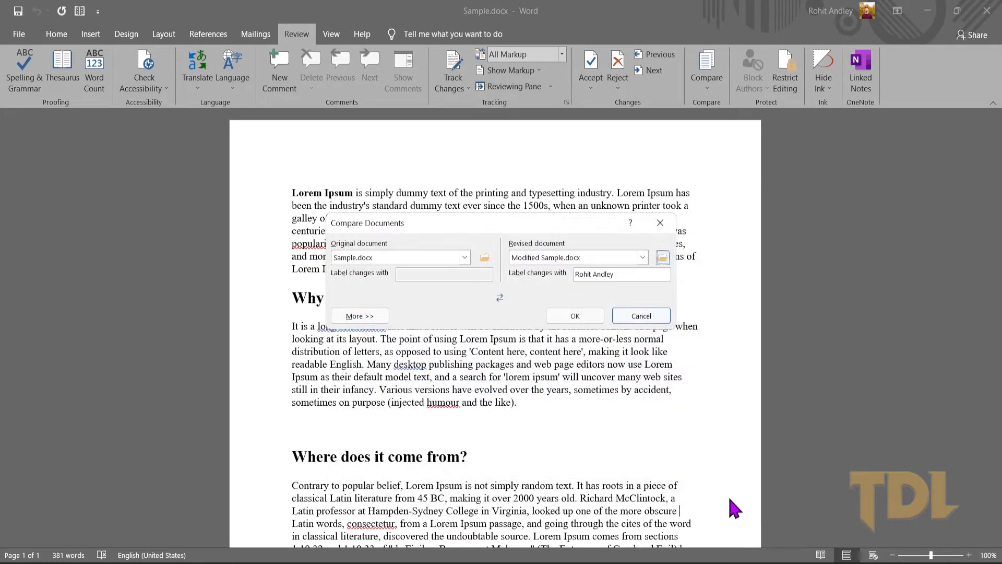
click(574, 315)
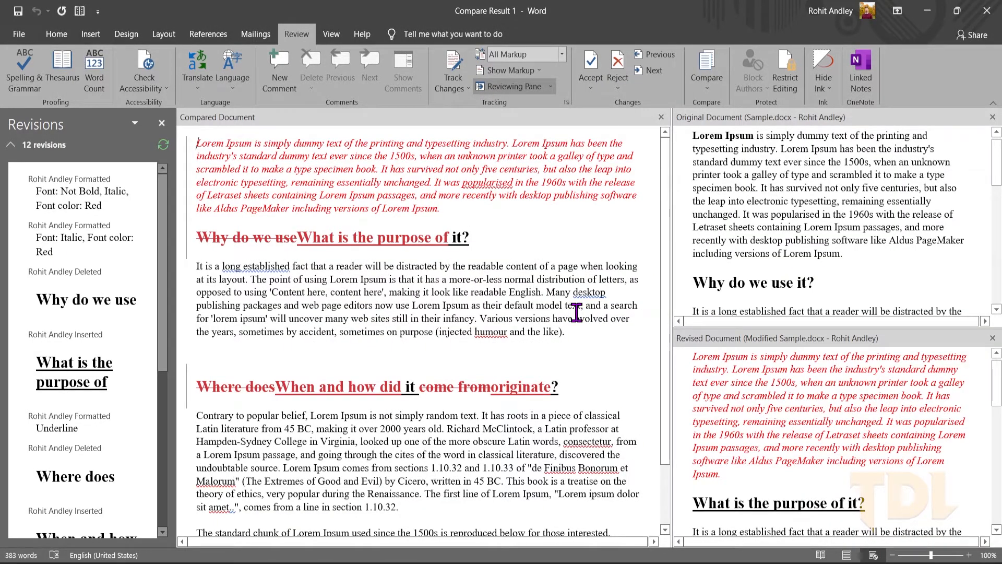
Look through the compared document and the list of revisions between the original and revised versions.
scroll(533, 316, down, 3)
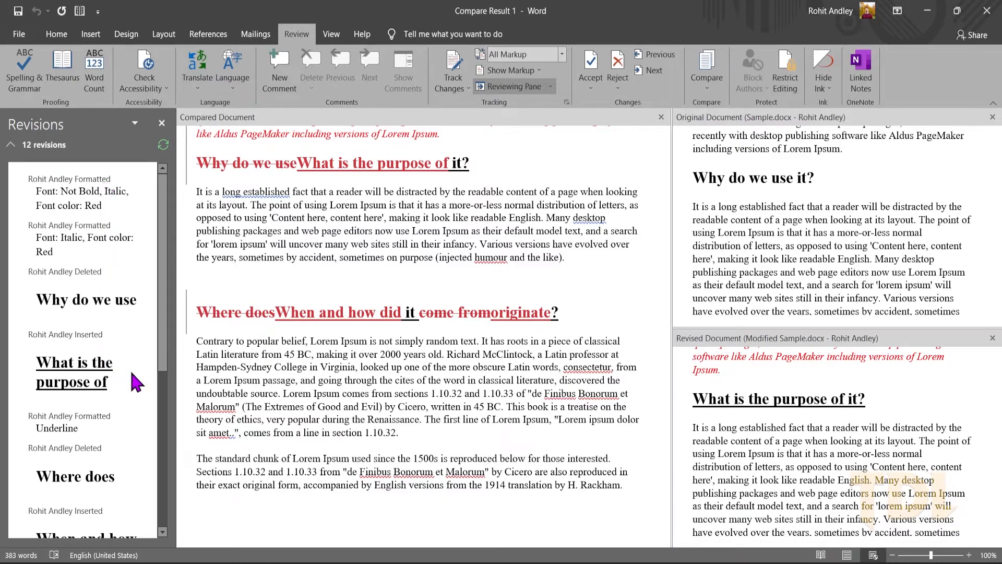
scroll(130, 387, down, 3)
scroll(123, 395, down, 3)
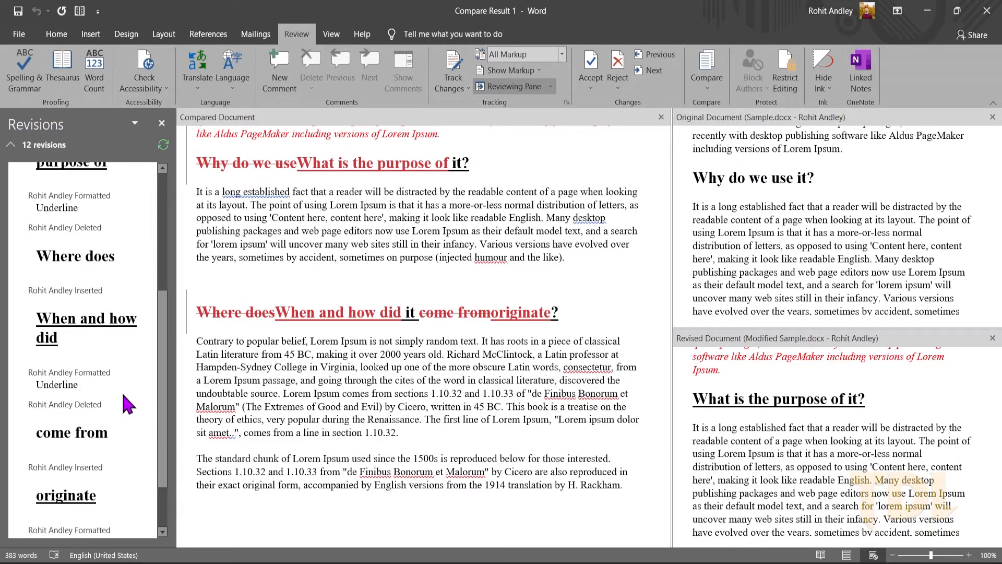
scroll(124, 395, up, 4)
scroll(121, 390, up, 2)
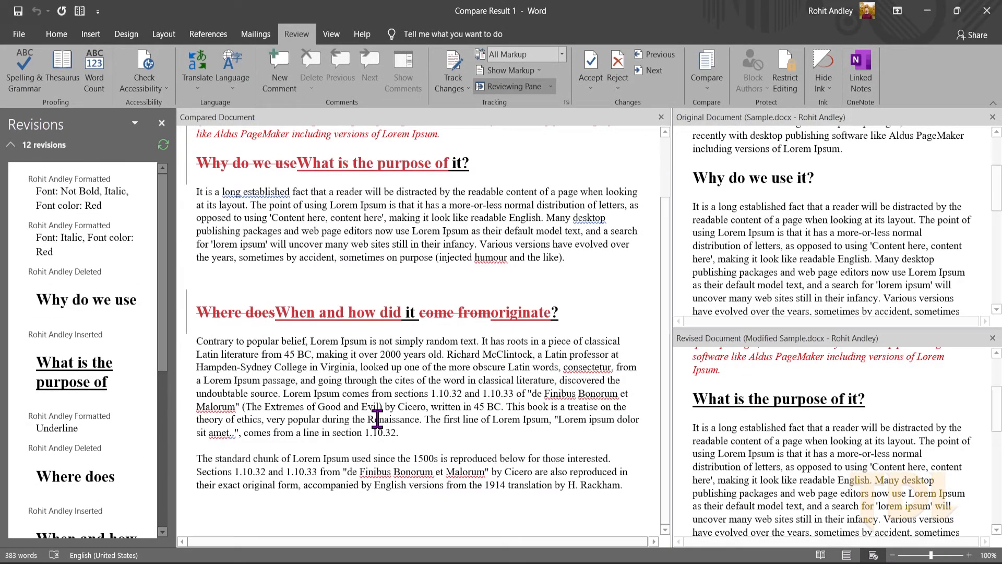
scroll(477, 426, up, 2)
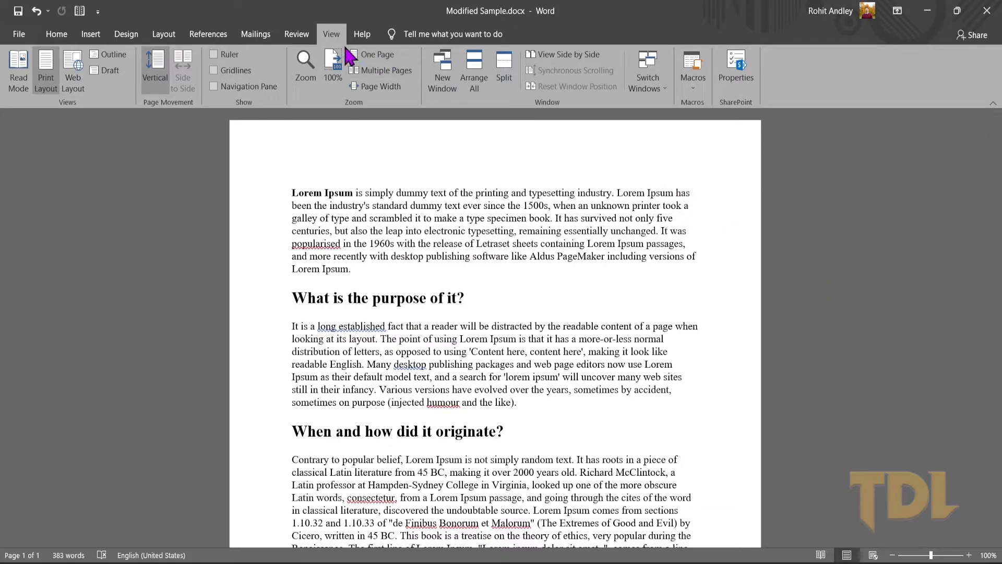
Open the advanced properties of Modified Sample.docx and view its statistics and general information.
click(754, 84)
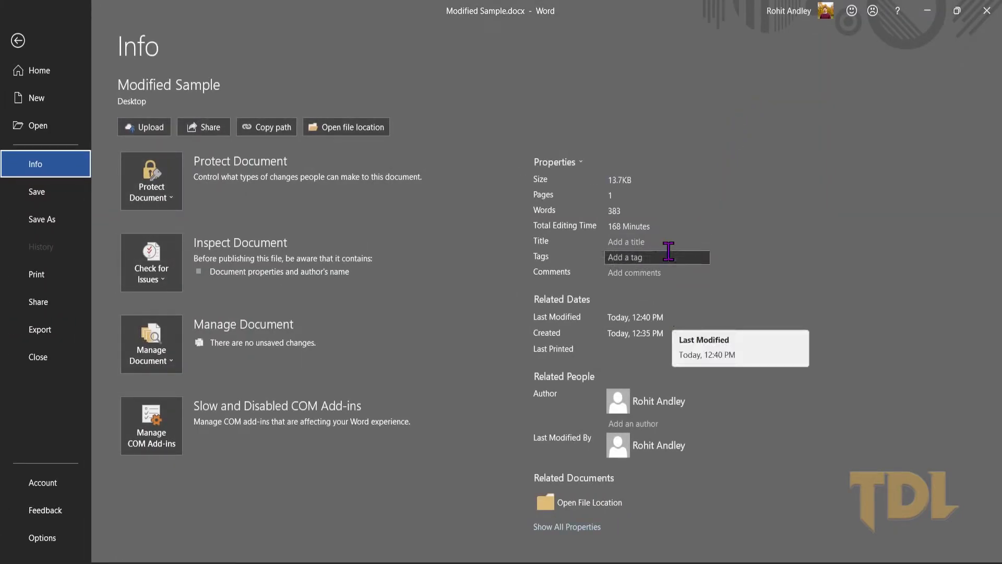
click(580, 162)
click(602, 210)
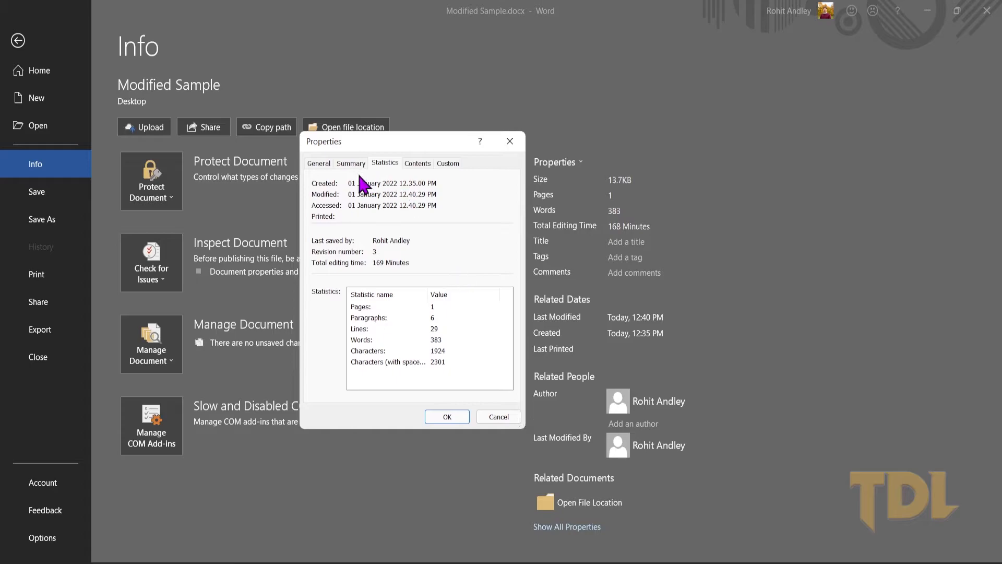
click(324, 164)
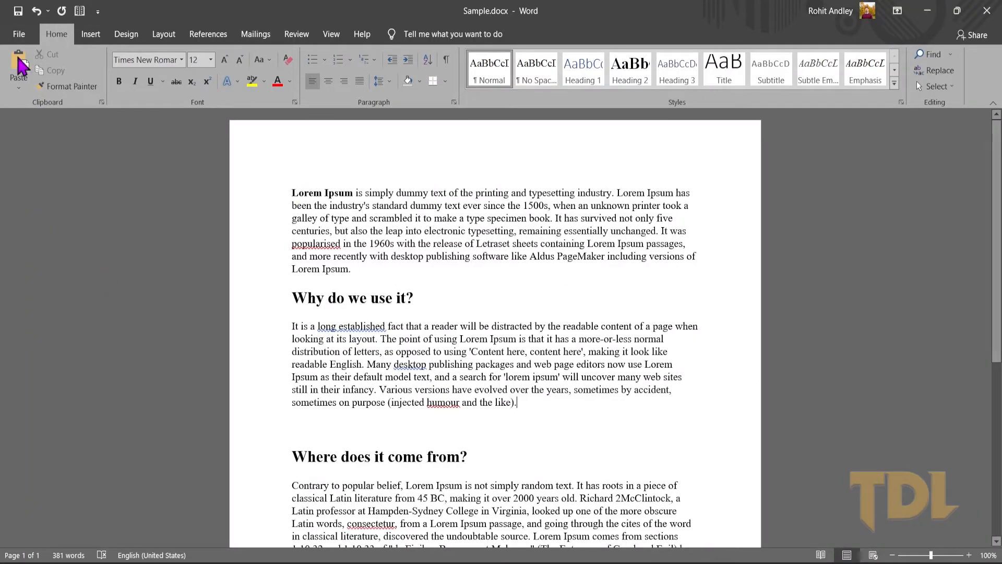
View the available Office themes in the account settings, keep the current one and return to the Sample.docx document.
click(18, 34)
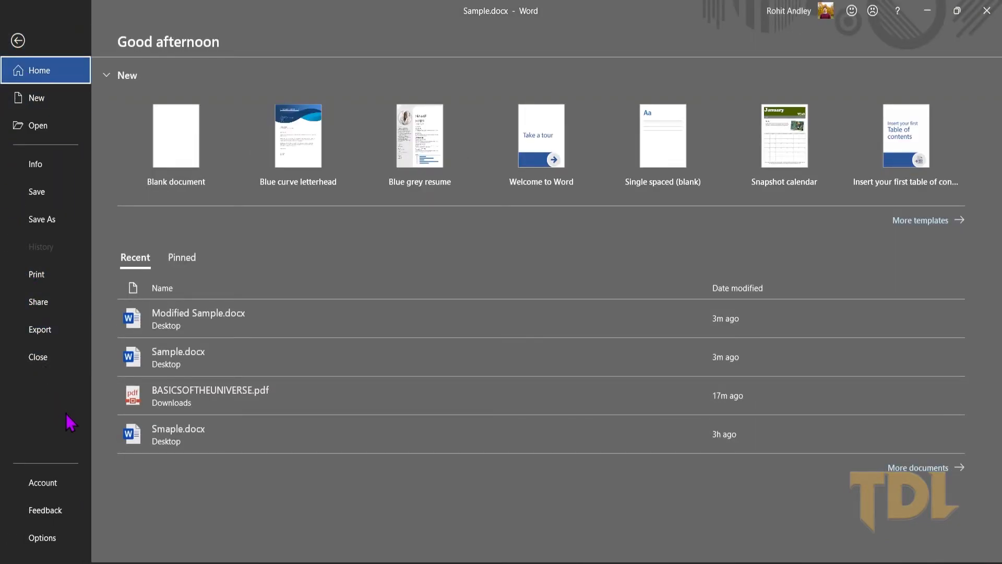
click(58, 483)
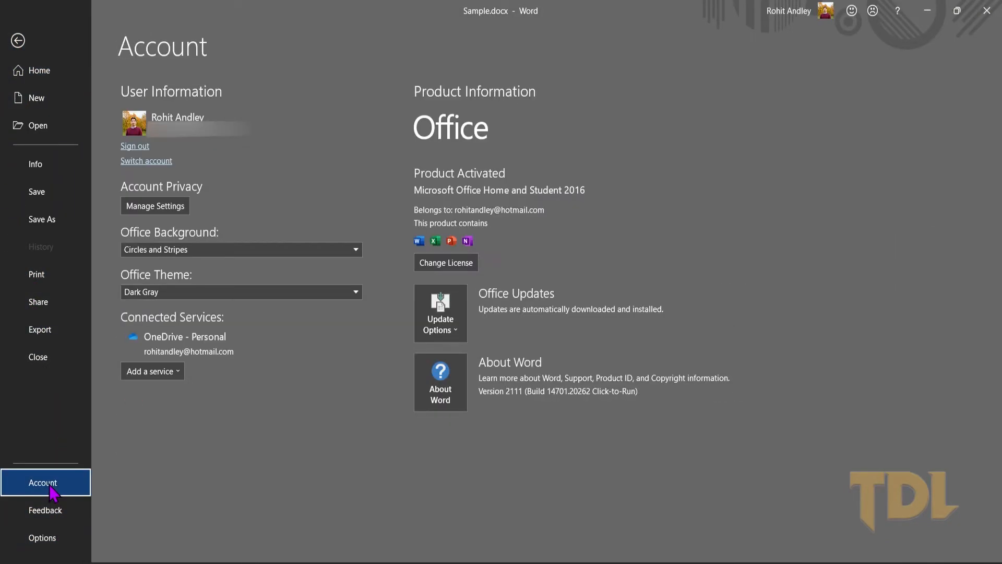
click(230, 292)
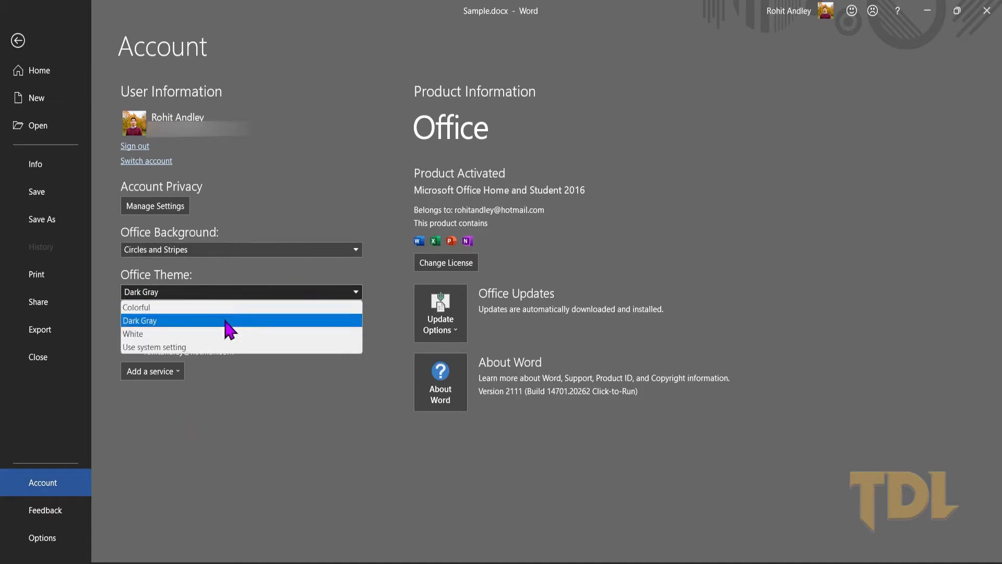
click(270, 224)
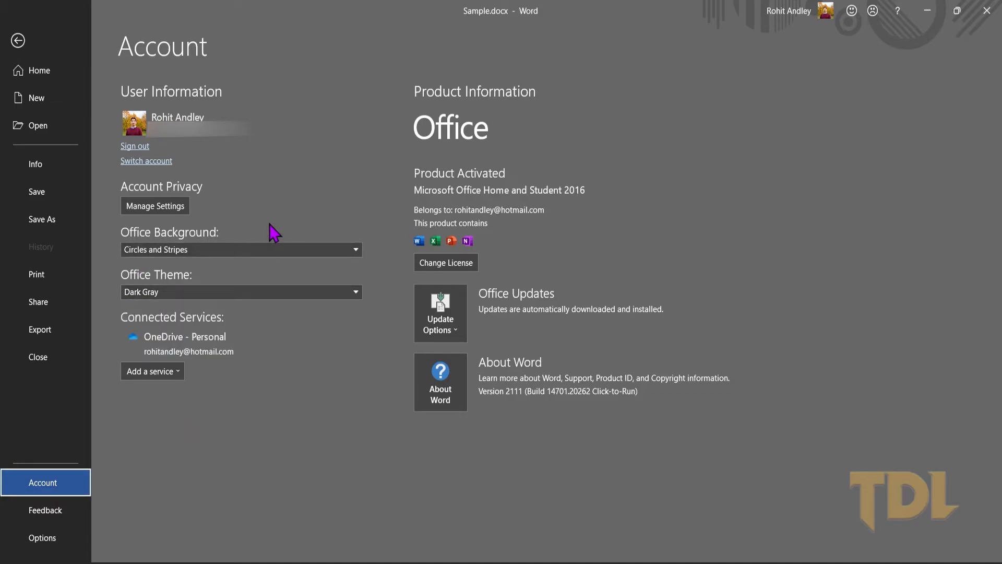
click(18, 41)
Set the page color of Sample.docx to Black, Text 1 and look over the page.
click(127, 35)
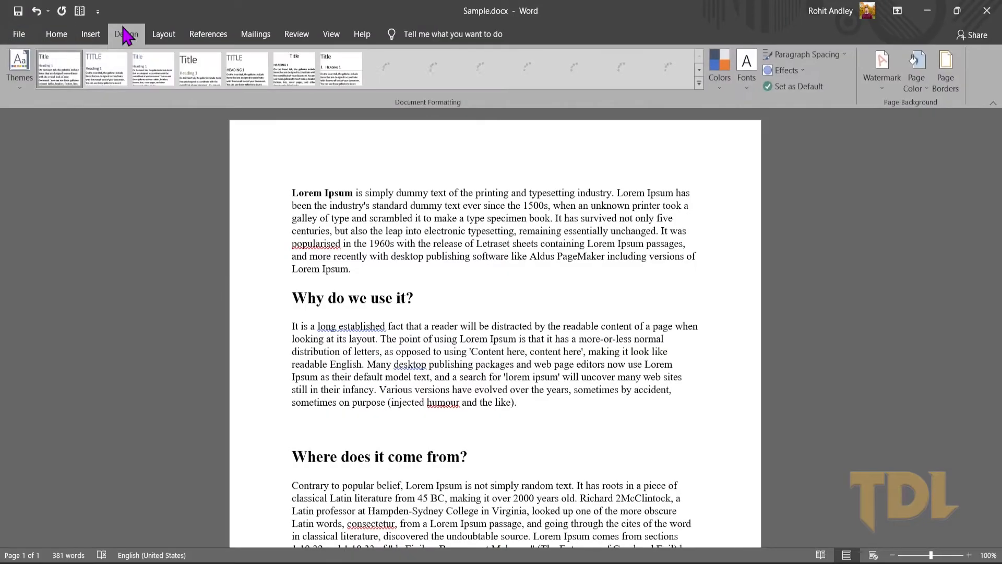
click(923, 92)
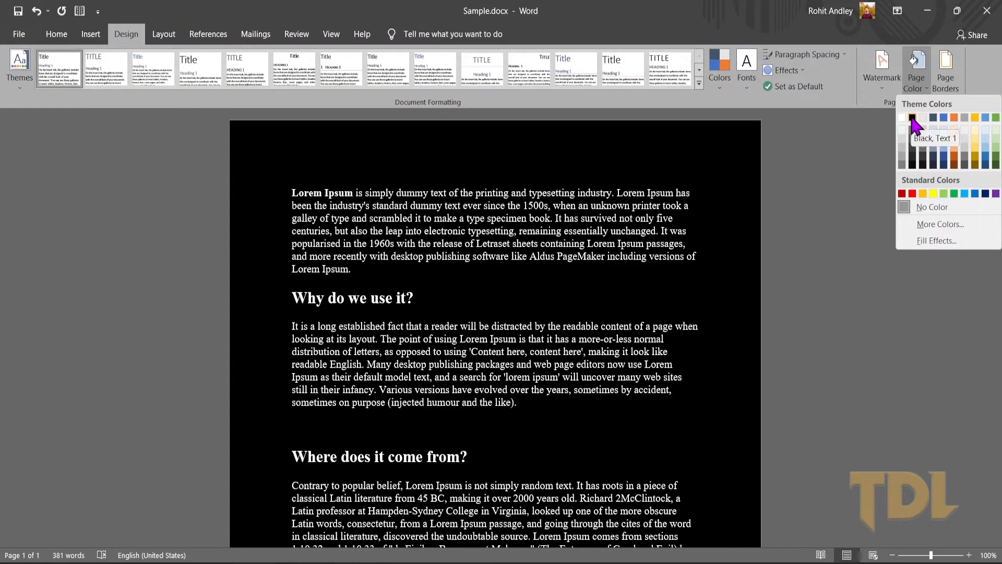
click(913, 118)
scroll(689, 174, down, 5)
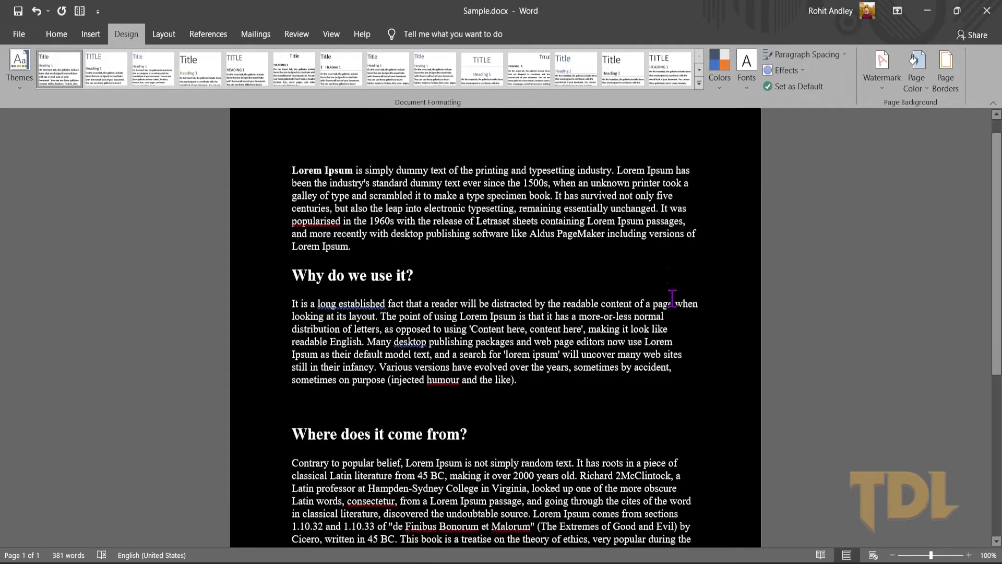
scroll(672, 299, up, 5)
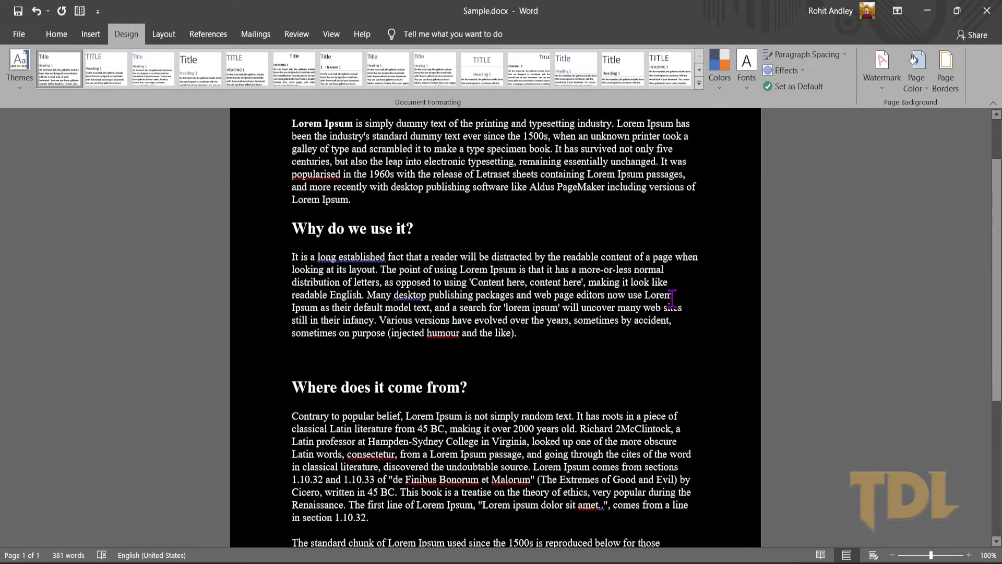
Change the page color to Blue, Accent 1, Darker 50% and look through the document.
click(924, 89)
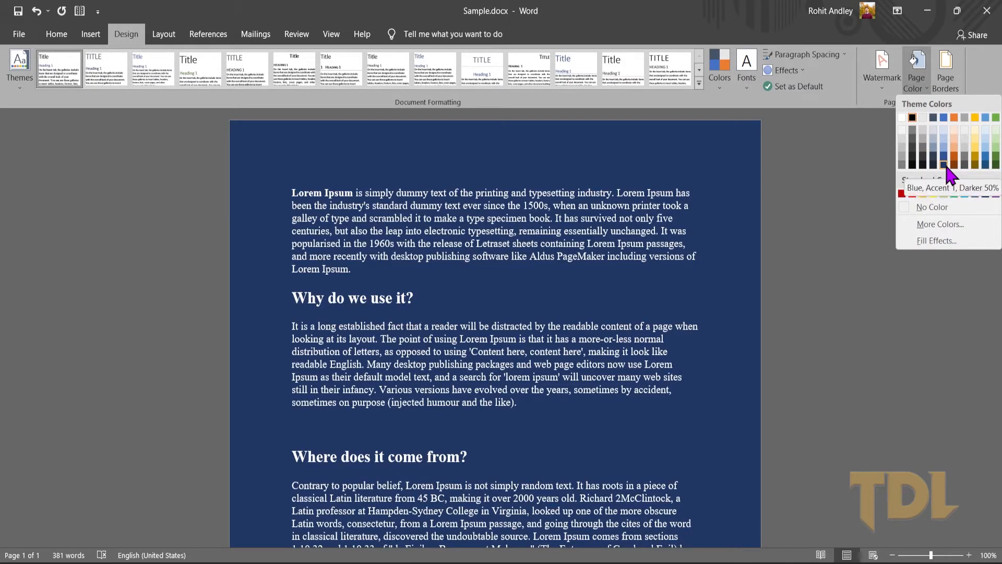
click(945, 166)
scroll(705, 308, down, 2)
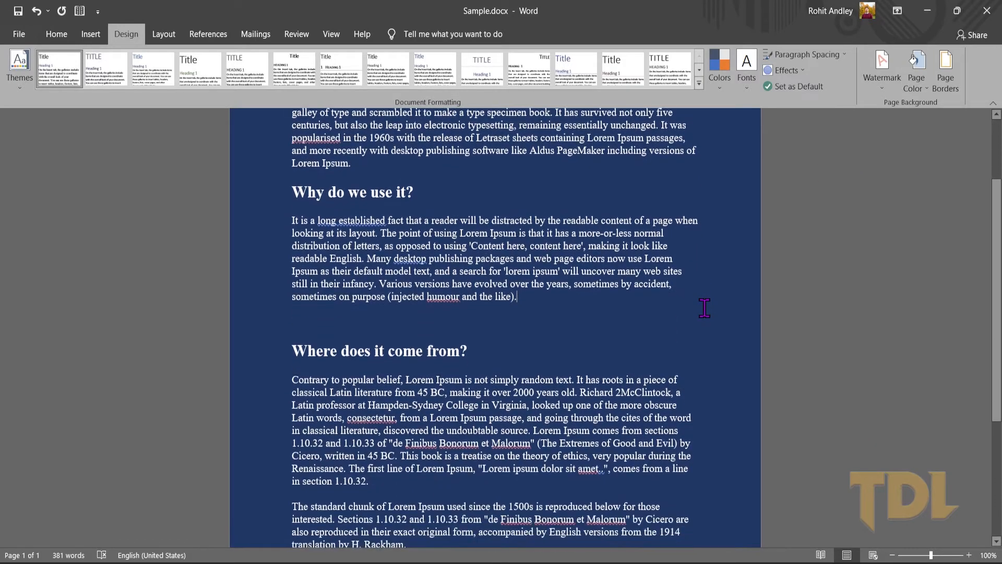
scroll(704, 308, down, 4)
scroll(705, 305, up, 6)
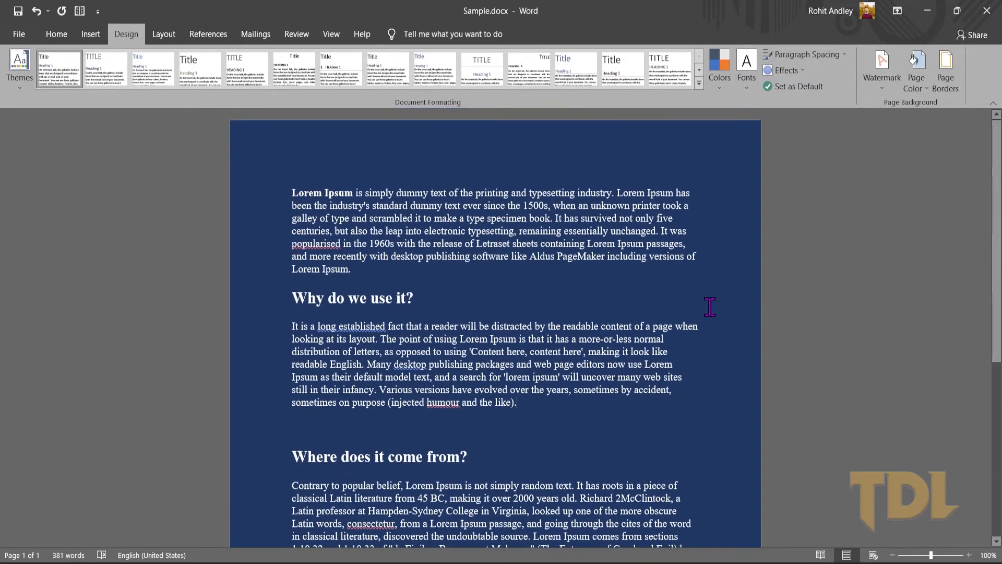
Set the page color of the document back to white from the theme colors.
click(922, 89)
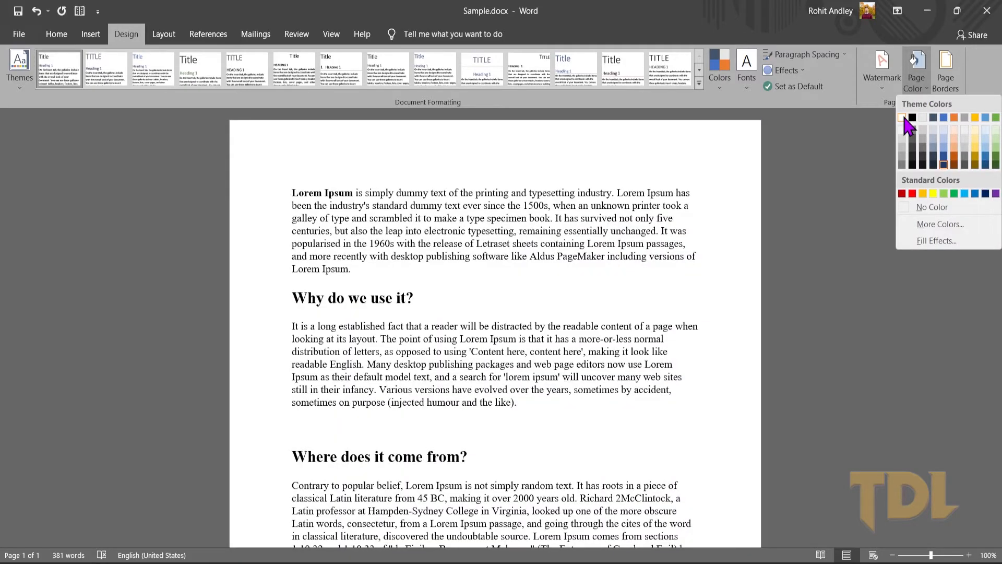
click(903, 117)
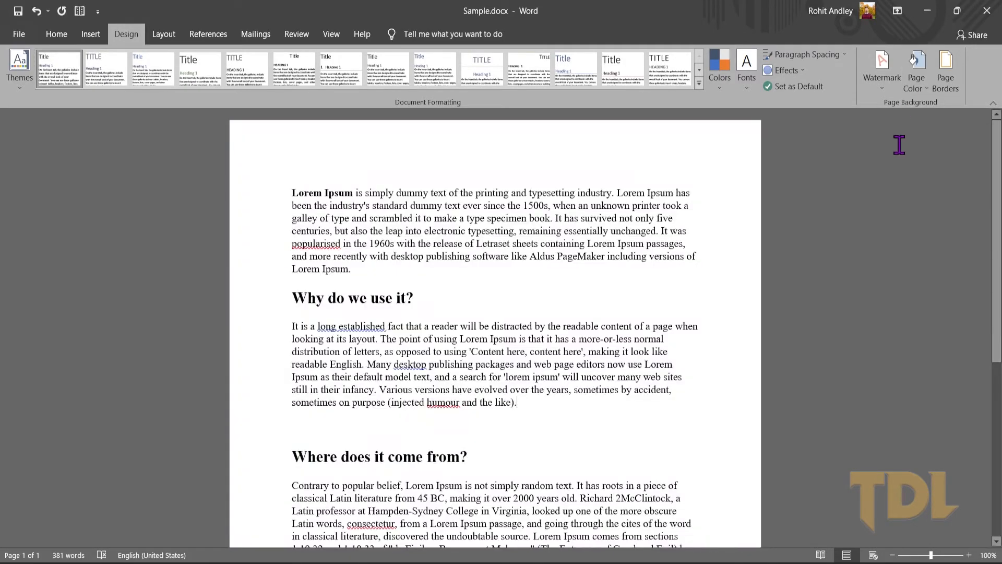
scroll(897, 285, down, 1)
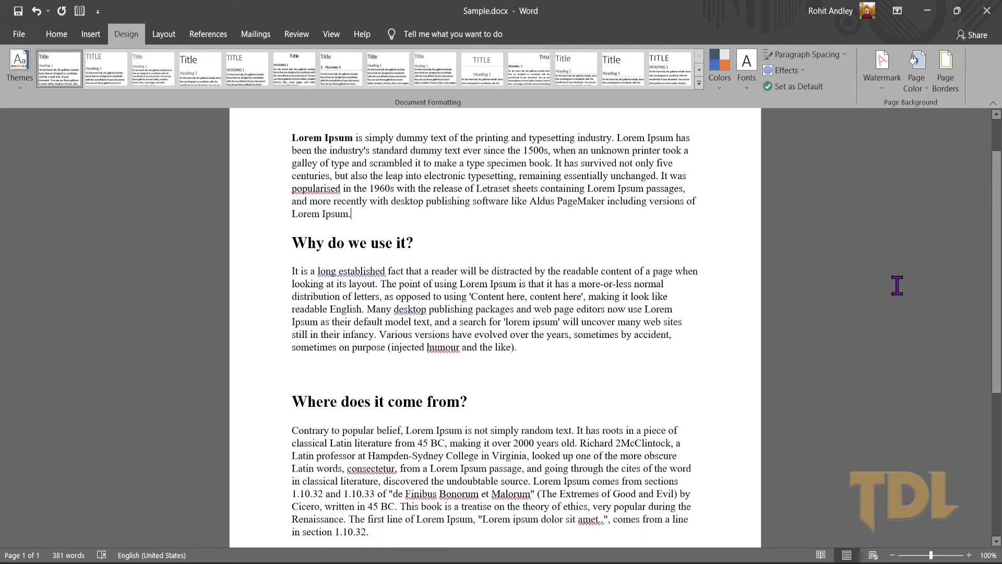
In Modified Sample.docx, run a web search on the Latin professor's name under "When and how did it originate?" and browse the results.
click(56, 36)
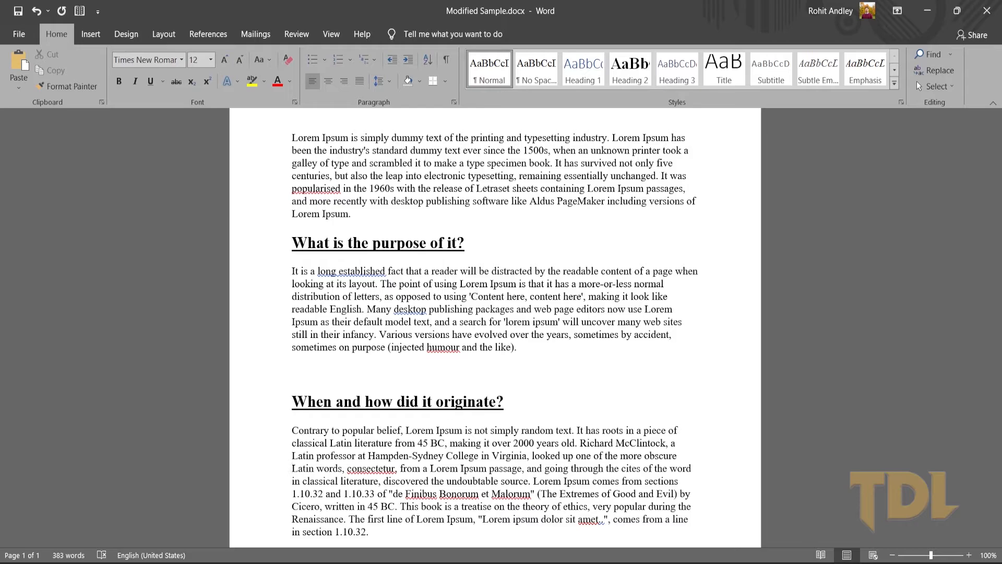
scroll(615, 385, down, 2)
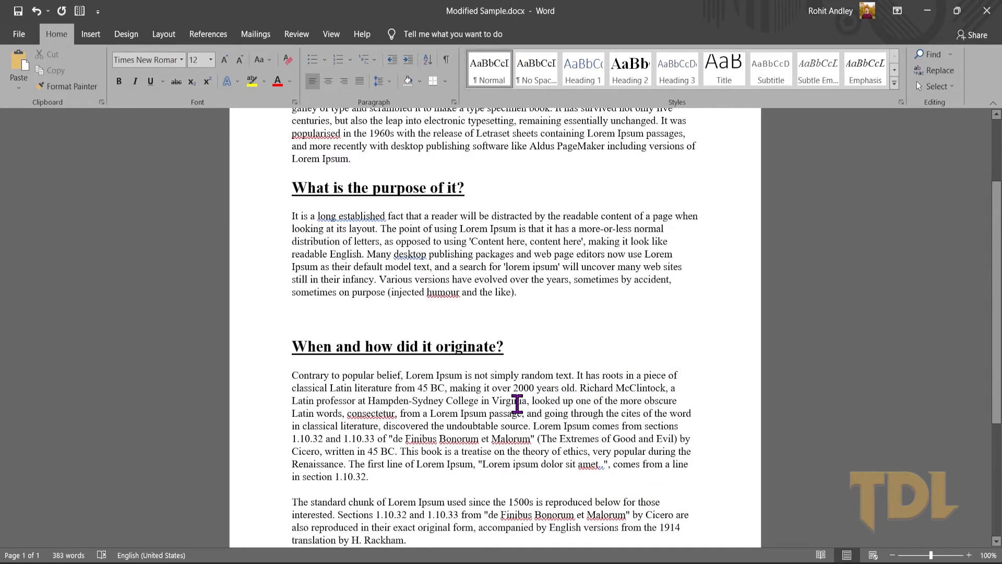
drag(580, 388, 656, 390)
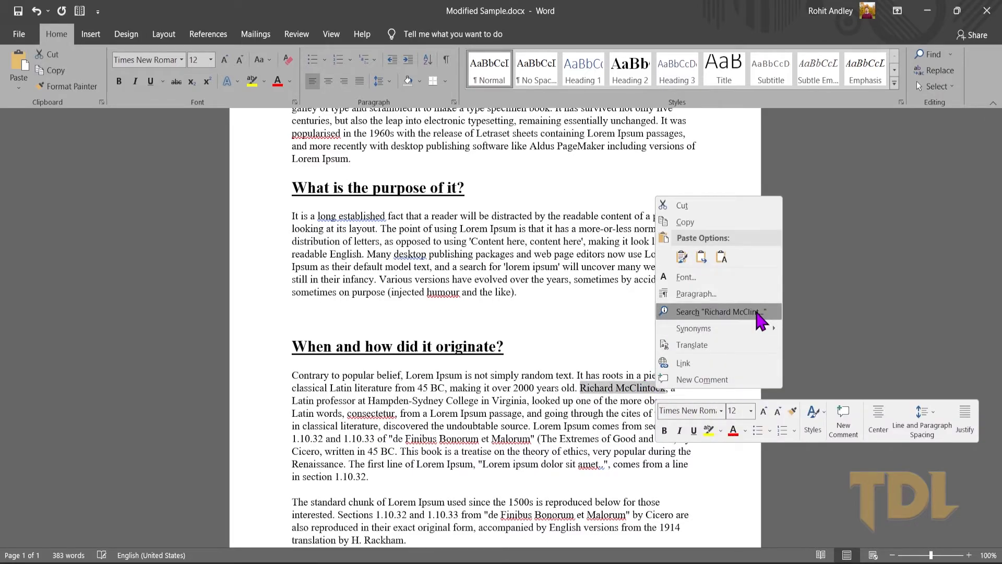
click(760, 313)
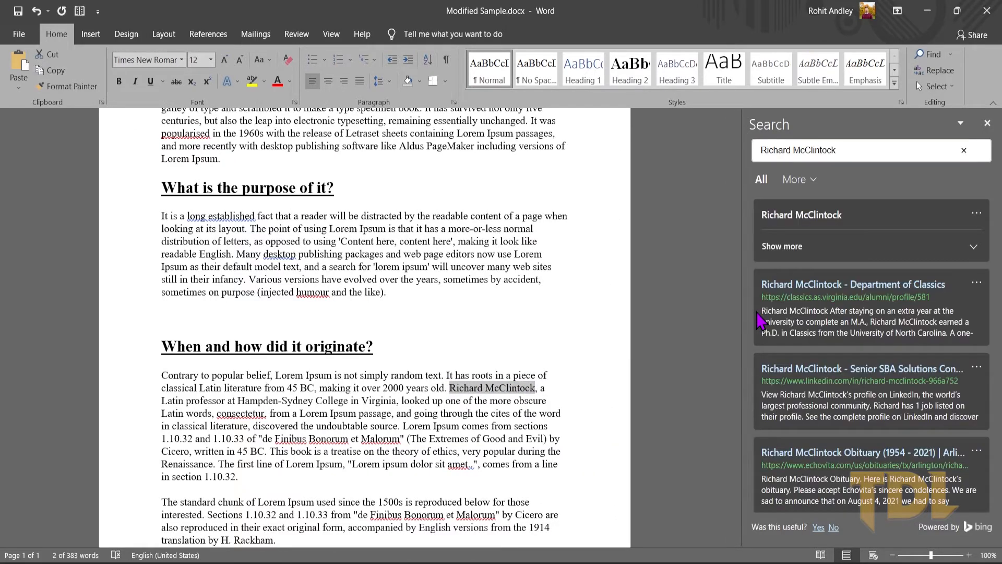
scroll(821, 351, down, 3)
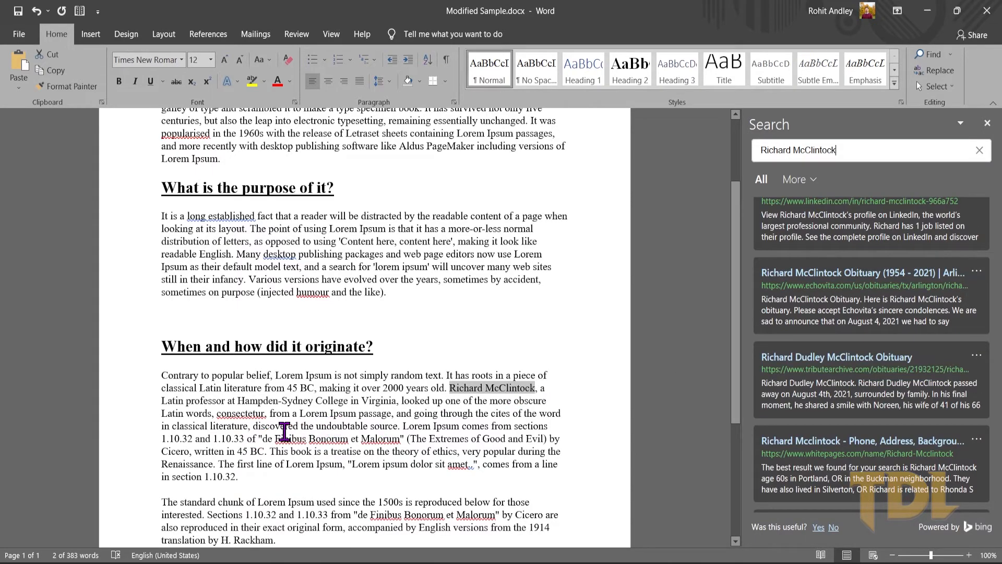
Run a web search from the document on the phrase "Lorem Ipsum passage" in the same paragraph.
click(327, 418)
drag(301, 414, 371, 414)
right_click(372, 414)
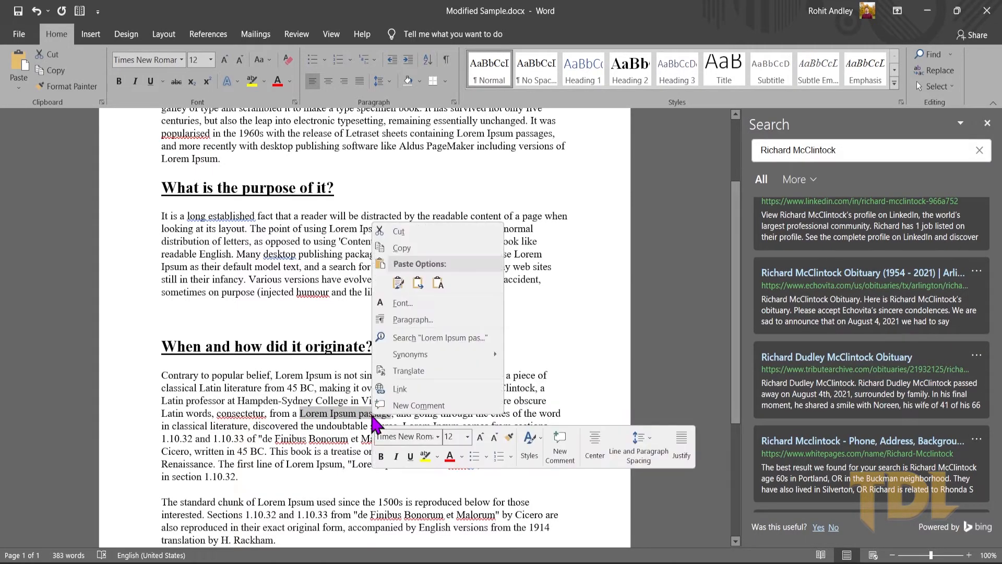
click(446, 340)
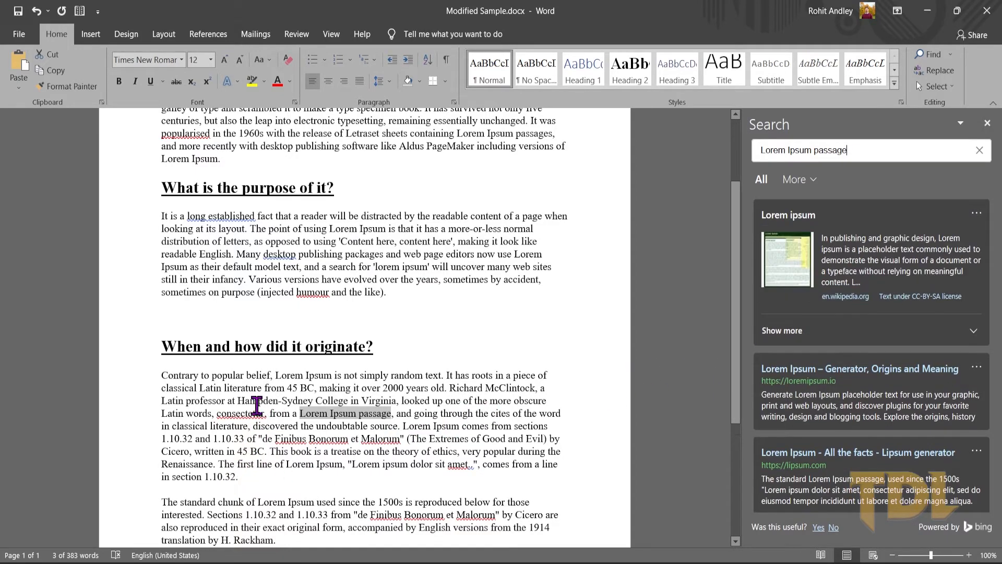
Look up "Hampden-Sydney College" from the paragraph text and show more of its summary result.
drag(238, 401, 332, 410)
right_click(332, 410)
click(405, 332)
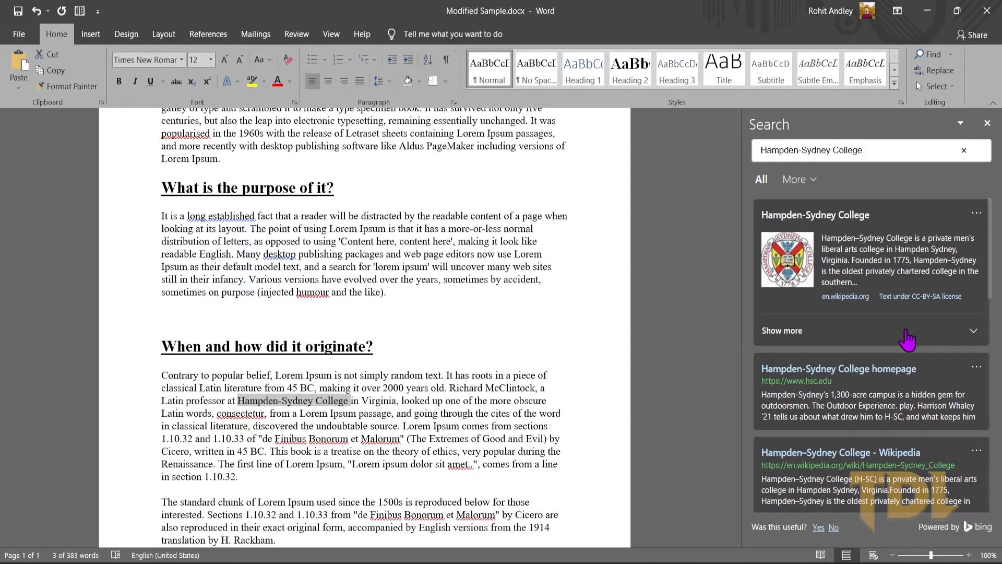
click(907, 332)
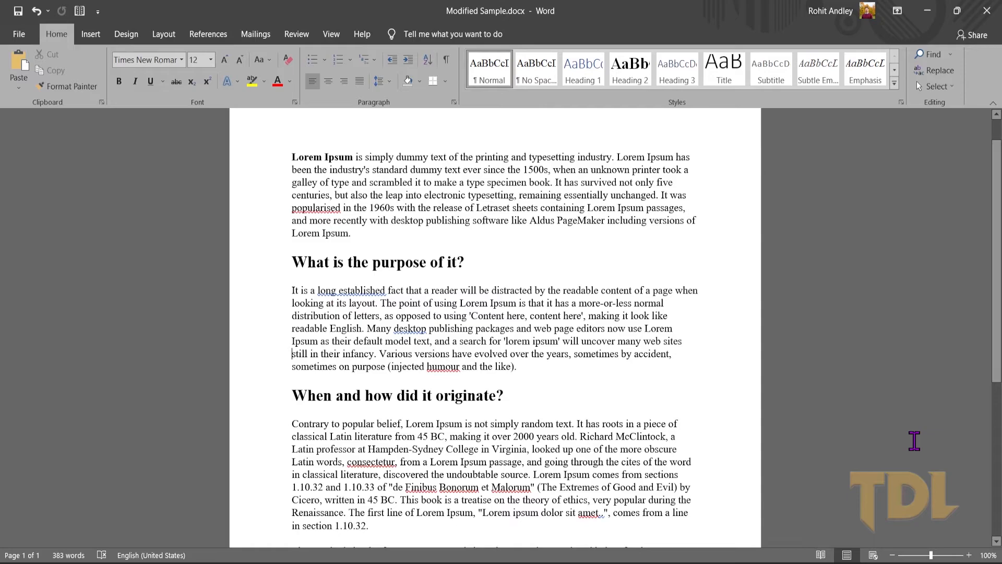
Set up a find and replace in Modified Sample.docx that finds "Lorem Ipsum" and replaces it with "This".
scroll(846, 413, down, 5)
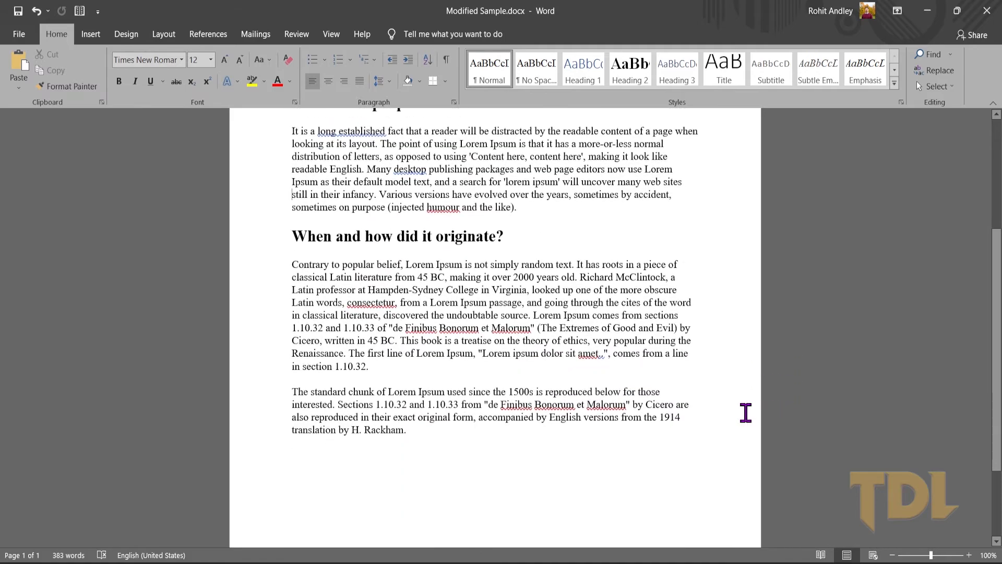
scroll(741, 413, up, 6)
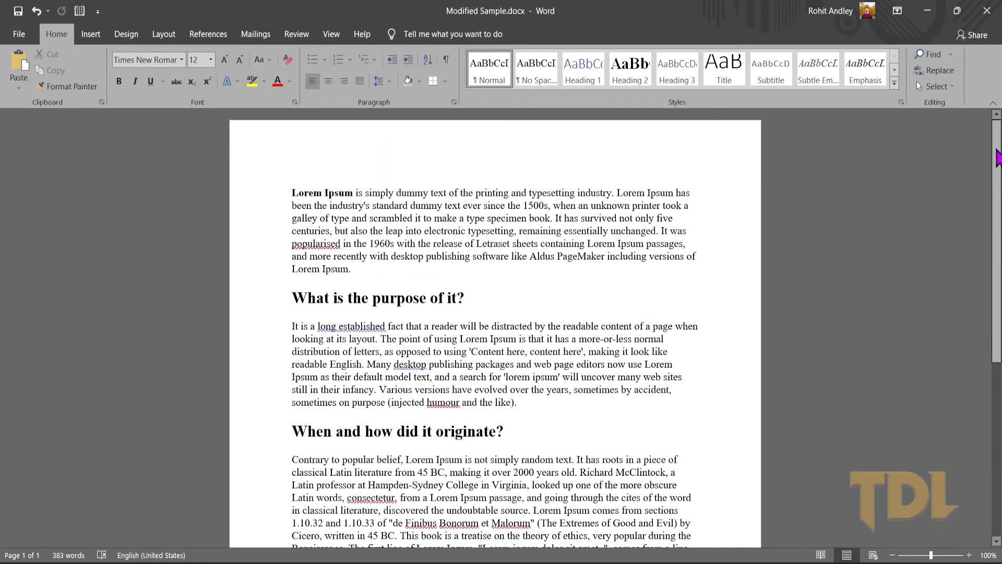
click(937, 70)
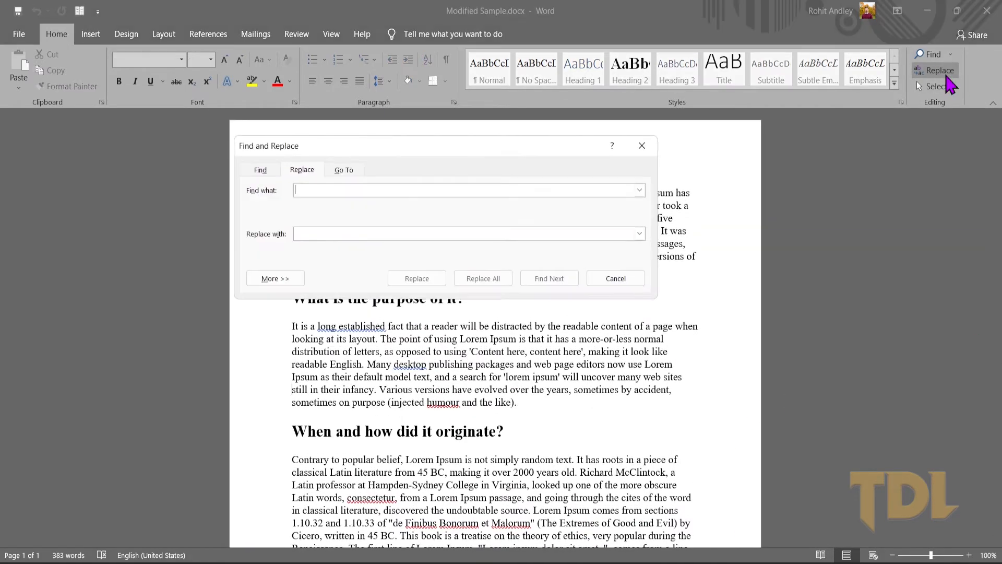
drag(395, 151, 601, 174)
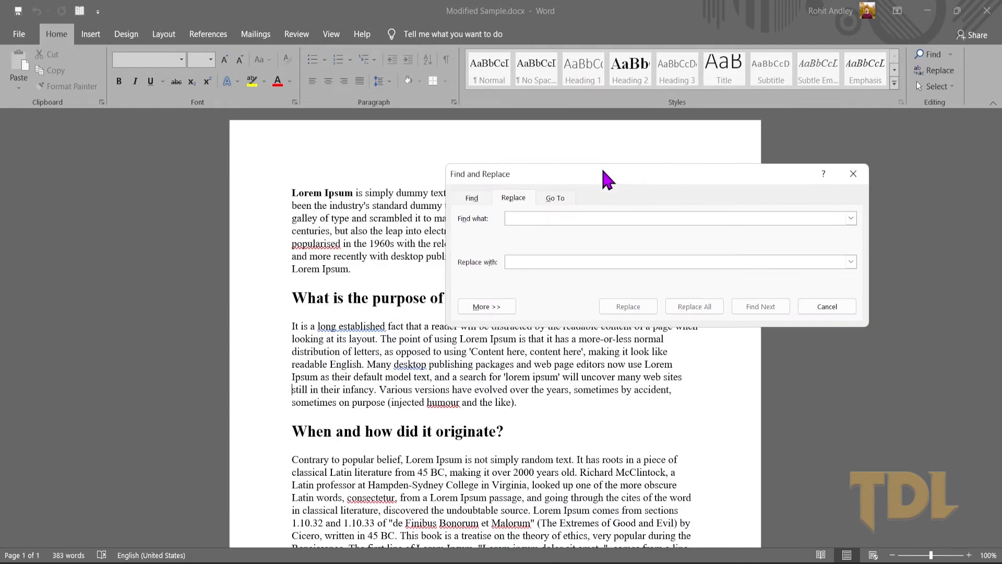
click(328, 191)
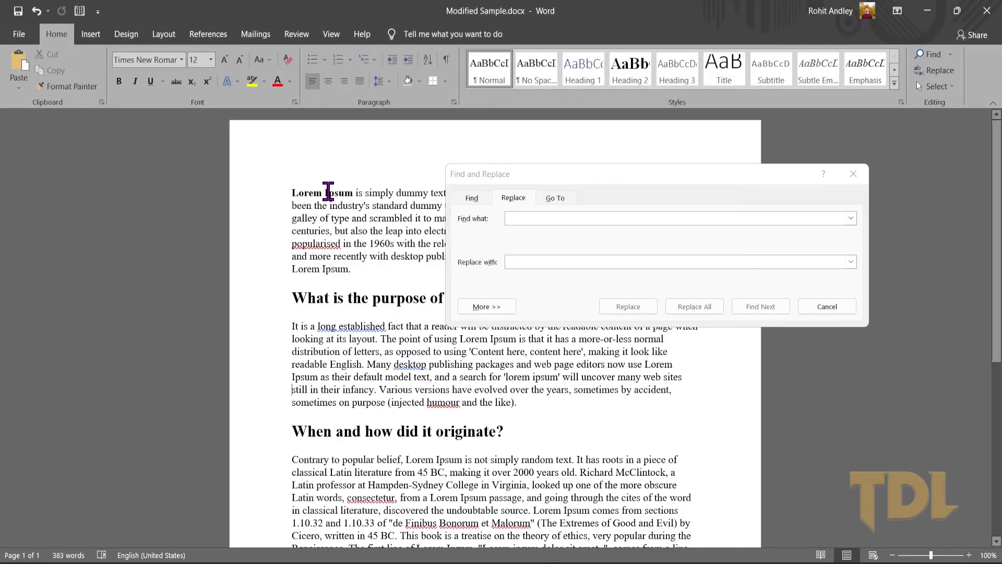
click(553, 218)
text(Lorem Ipsum)
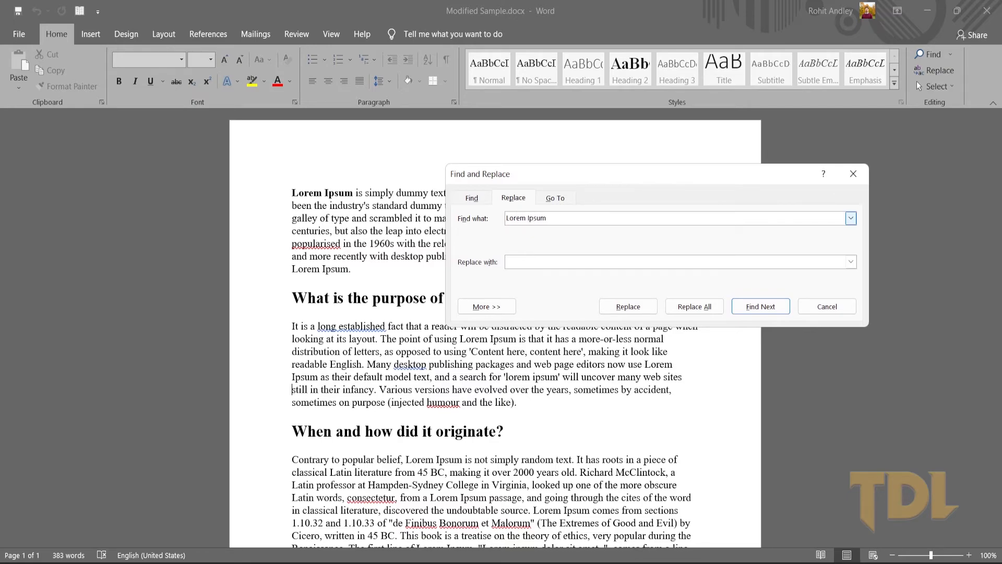
click(556, 261)
drag(663, 177, 782, 197)
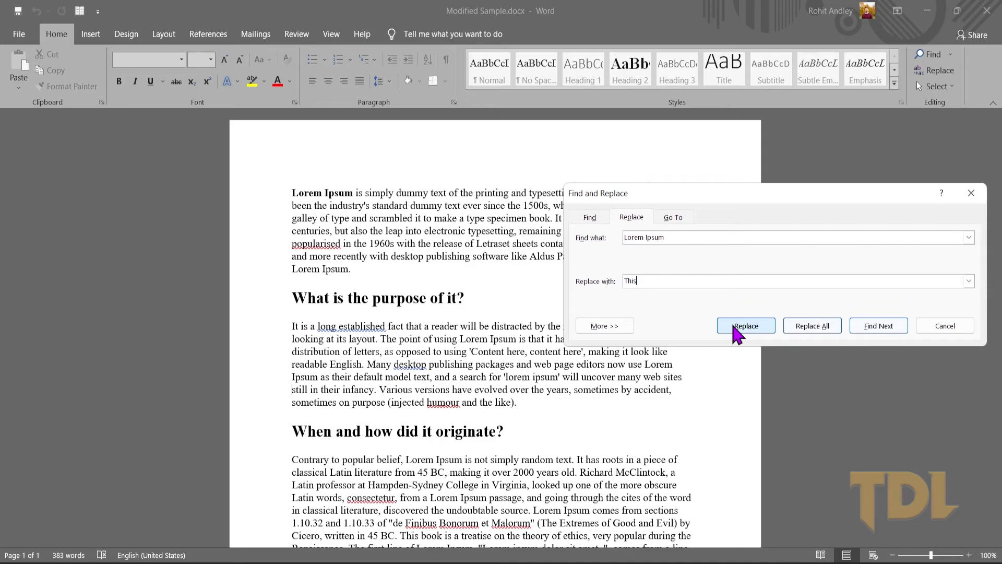
Replace two occurrences of "Lorem Ipsum" with "This" one at a time, and replace all remaining ones at once.
click(751, 330)
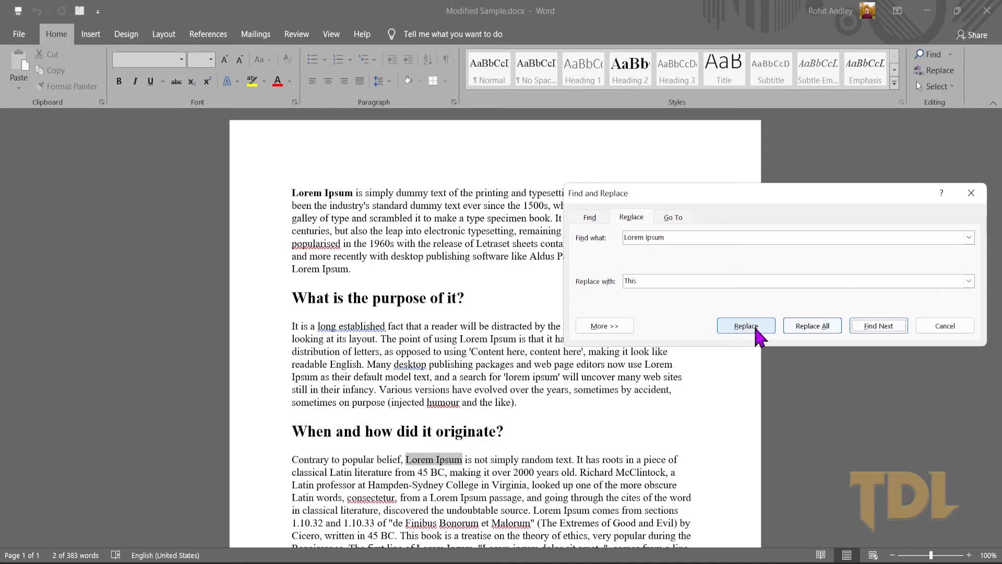
click(756, 331)
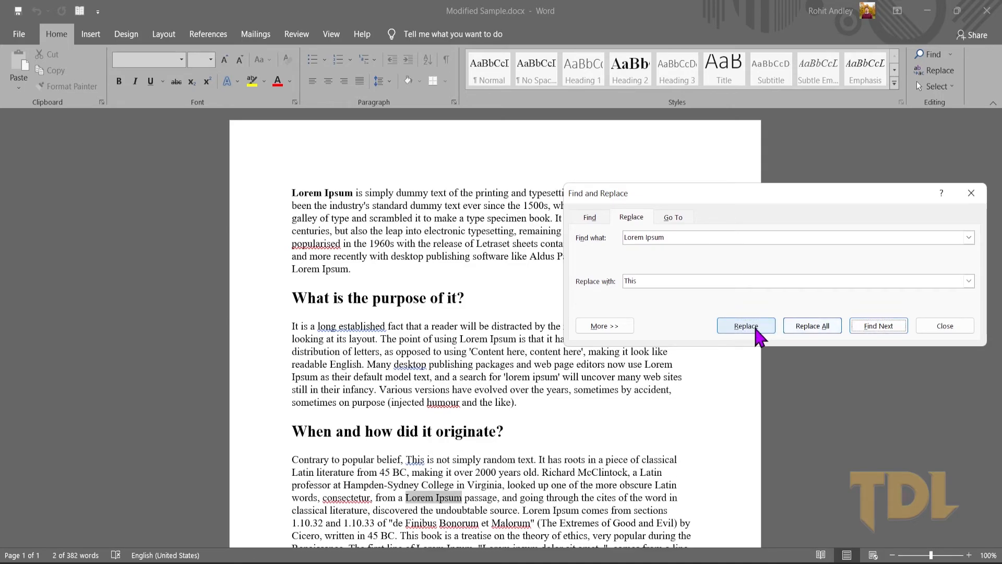
click(762, 334)
click(798, 325)
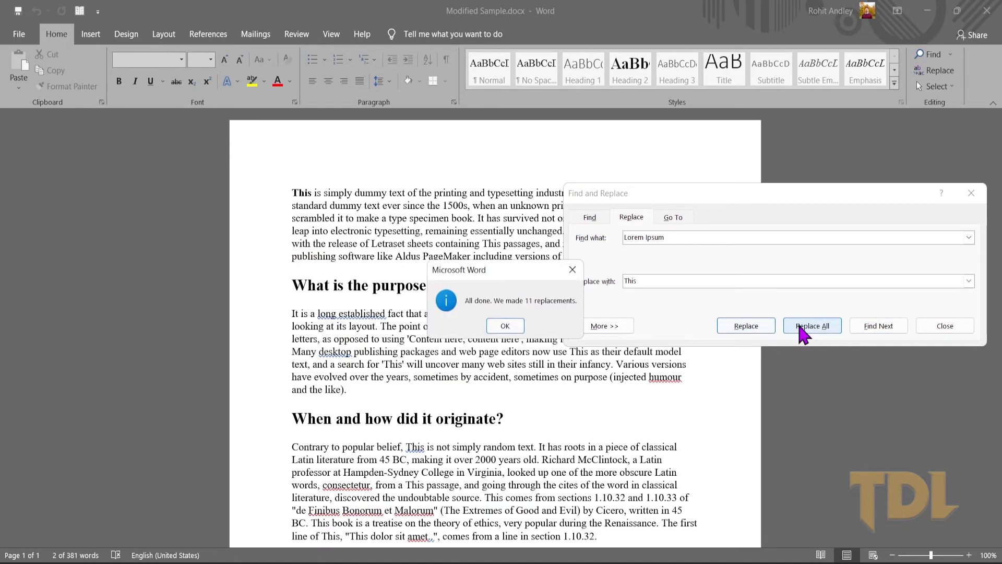
click(513, 324)
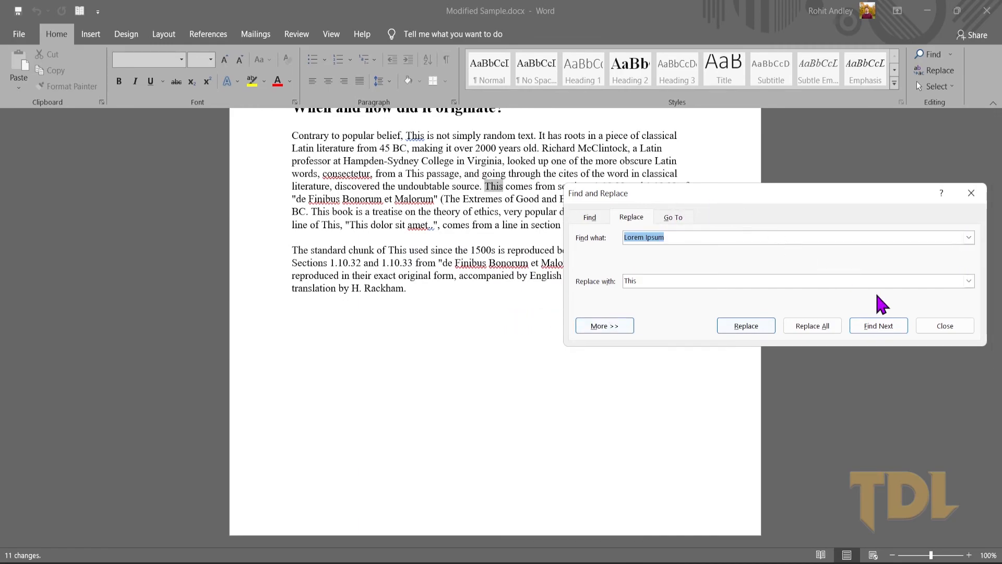
Check the document for any remaining "Lorem Ipsum", look over the replaced text and close Find and Replace.
drag(825, 194, 790, 313)
scroll(690, 291, up, 1)
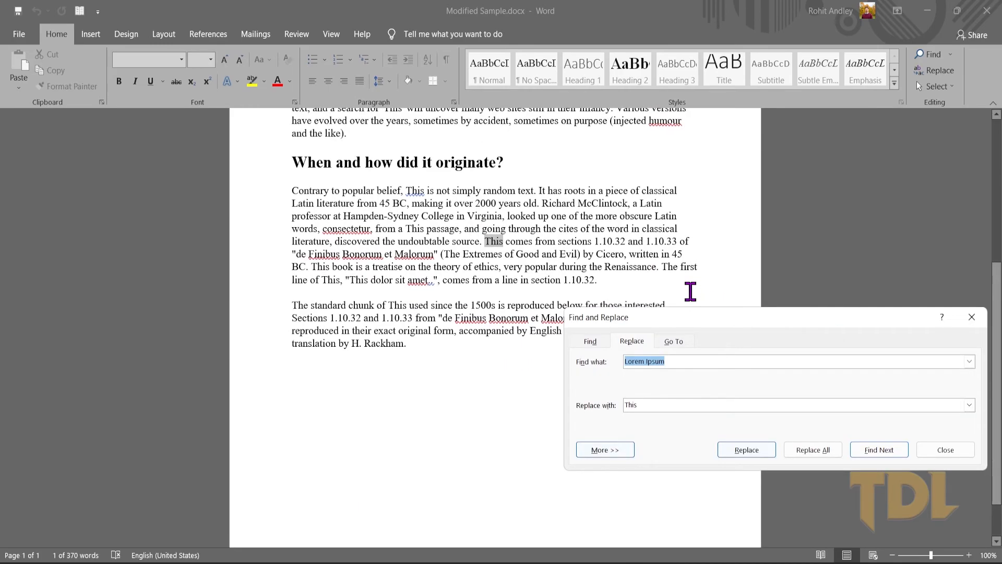
click(880, 450)
click(485, 330)
click(510, 326)
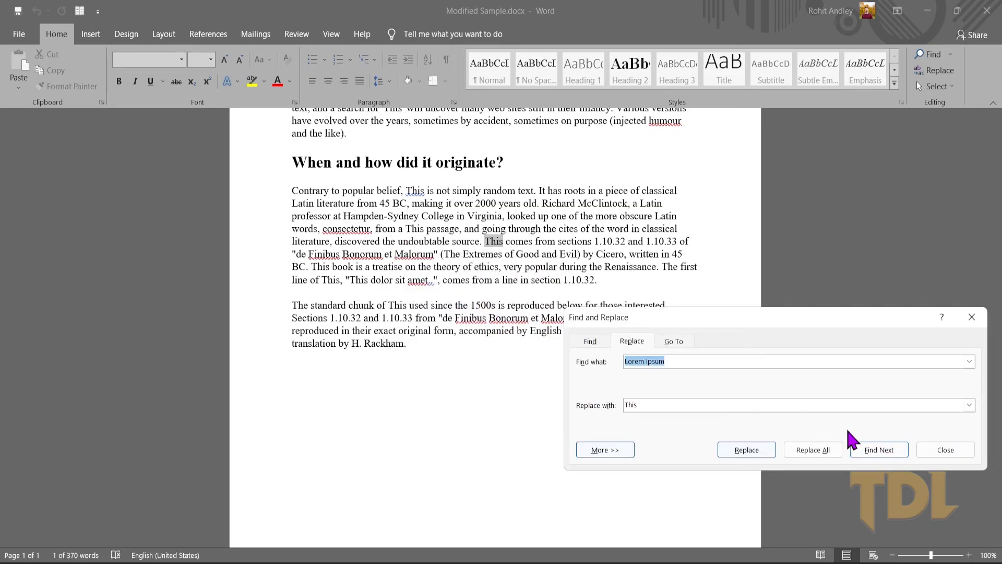
scroll(519, 352, up, 3)
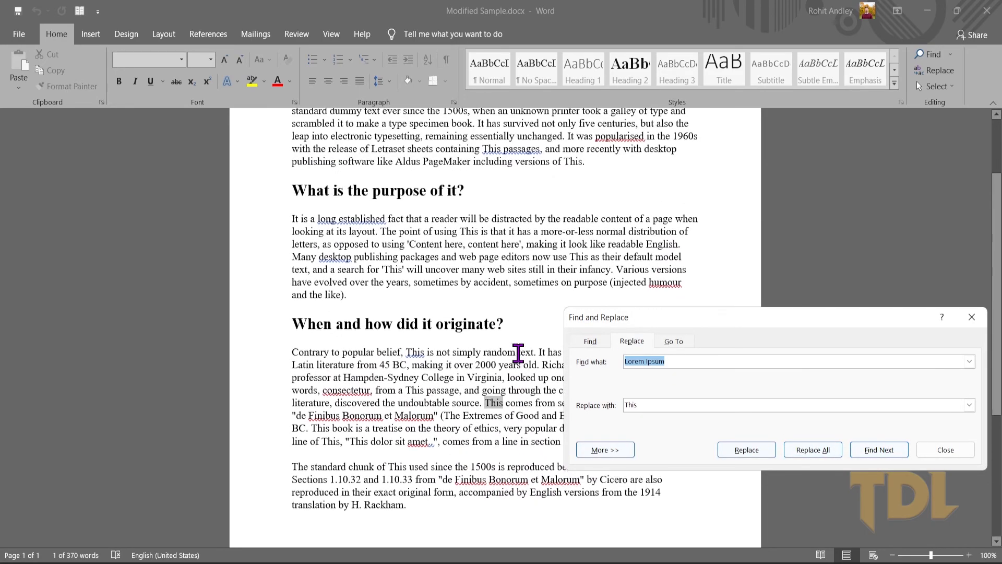
click(934, 449)
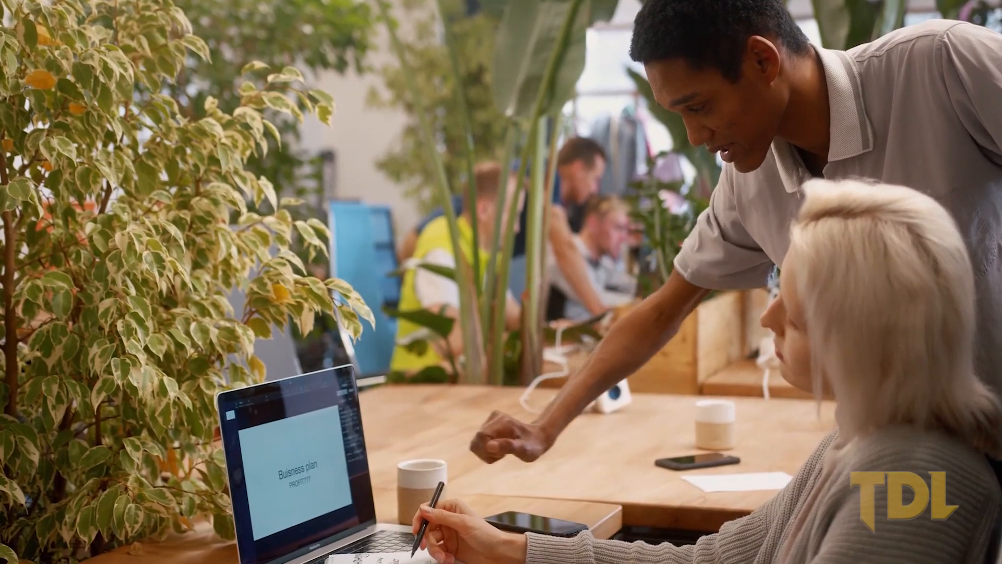